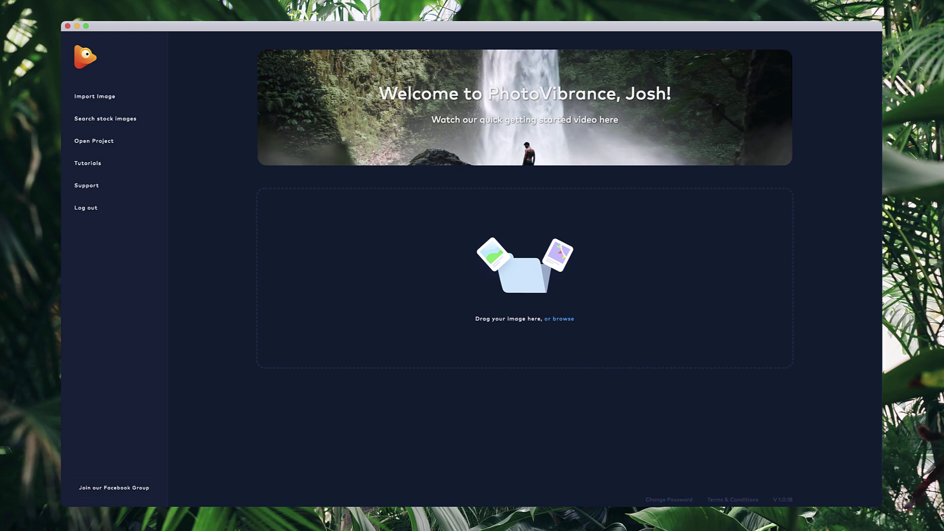
# - Import the owl photo and choose 3D Parallax as the project type
pyautogui.moveTo(919, 445); pyautogui.dragTo(520, 323)
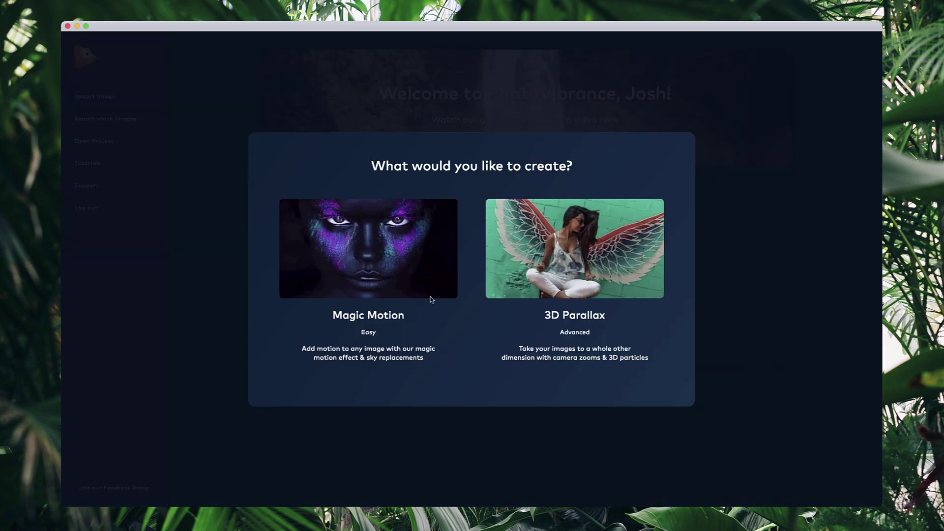
pyautogui.moveTo(539, 277)
pyautogui.click(585, 253)
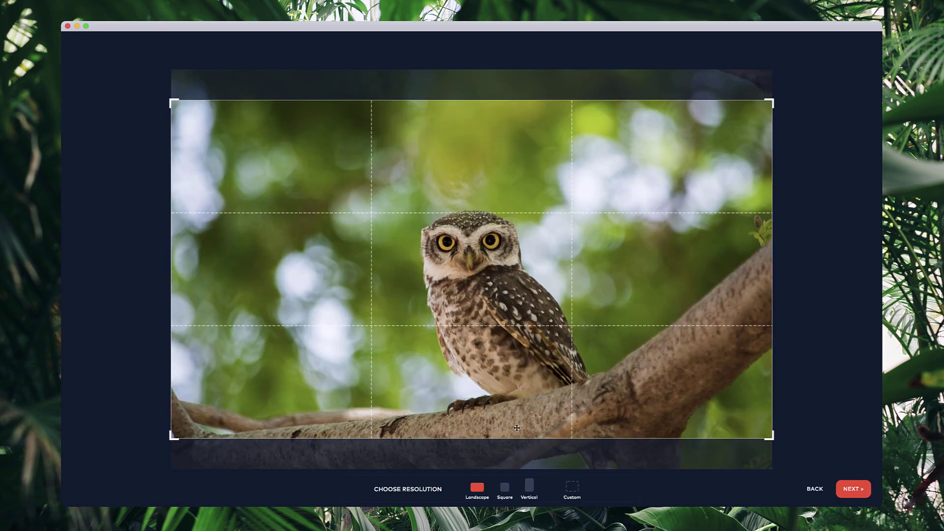
# - Try repositioning and resizing the landscape crop frame around the owl
pyautogui.moveTo(477, 386)
pyautogui.mouseDown()
pyautogui.moveTo(478, 355)
pyautogui.moveTo(478, 381)
pyautogui.mouseUp()
pyautogui.moveTo(773, 433); pyautogui.dragTo(767, 497)
pyautogui.moveTo(672, 396); pyautogui.dragTo(678, 405)
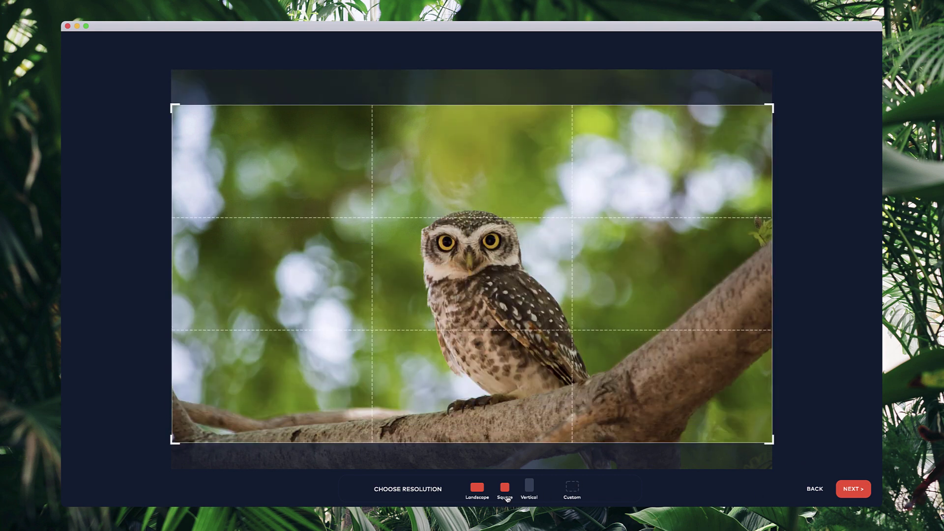
# - Use the custom resolution at the original 3840 x 2554 image size and continue to cutting out objects
pyautogui.click(572, 487)
pyautogui.click(552, 429)
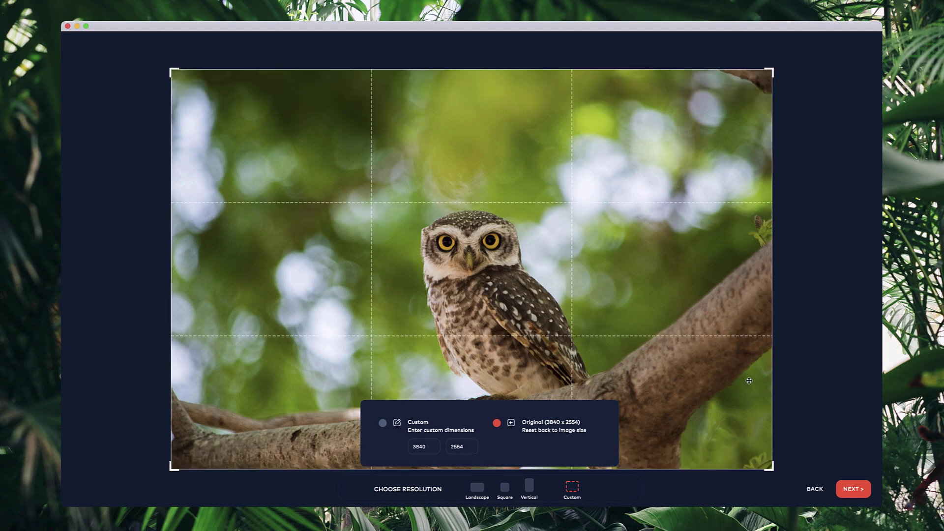
pyautogui.click(858, 488)
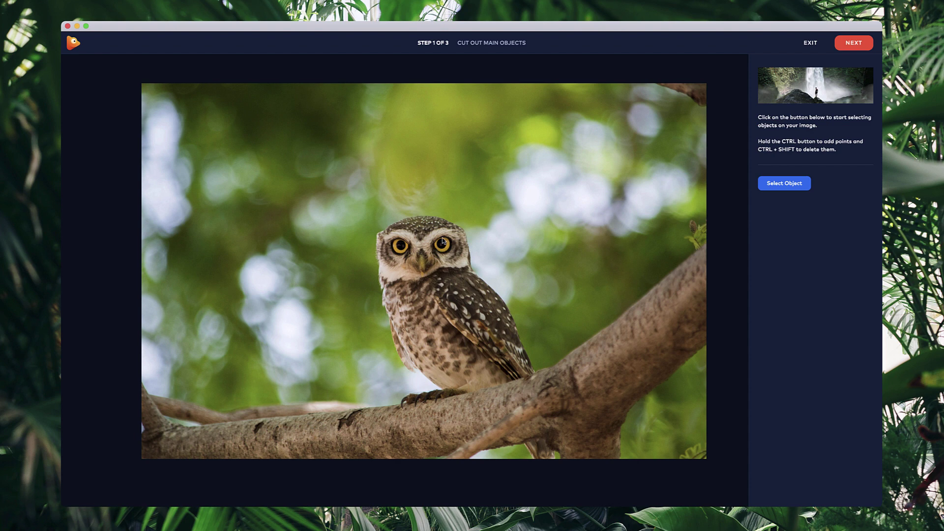
# - Start a new object selection and trace the small leafy twig at the photo's right edge, ending on the thick branch
pyautogui.click(786, 186)
pyautogui.scroll(3, 708, 229)
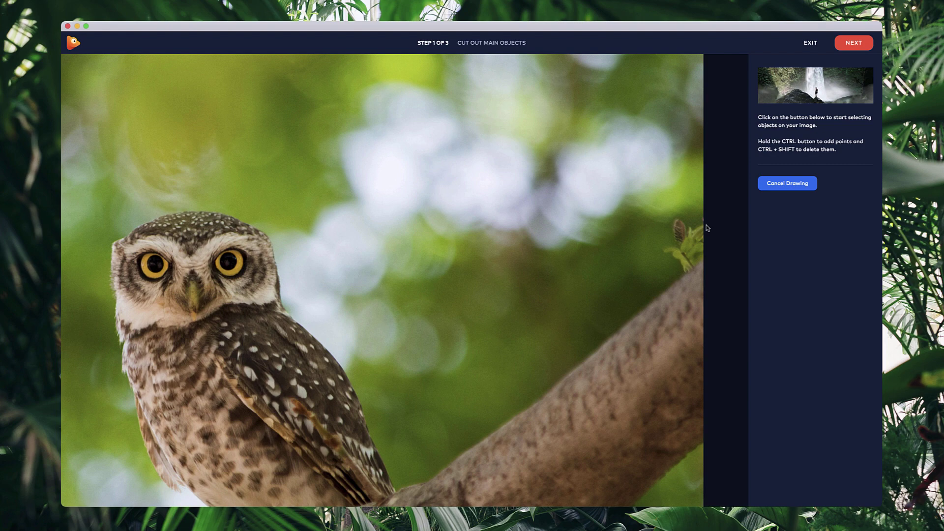
pyautogui.click(705, 224)
pyautogui.click(699, 228)
pyautogui.click(693, 229)
pyautogui.click(686, 235)
pyautogui.click(683, 223)
pyautogui.click(675, 223)
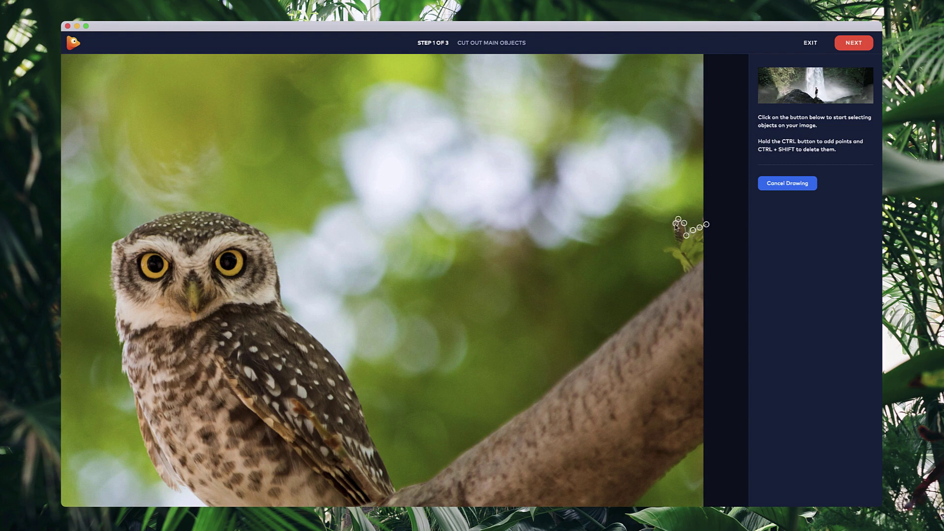
pyautogui.click(665, 250)
pyautogui.click(671, 252)
pyautogui.click(674, 257)
pyautogui.click(678, 258)
pyautogui.click(682, 263)
pyautogui.click(686, 272)
pyautogui.click(683, 278)
# - Extend the outline along the thick branch's upper edge to where it meets the tip of the owl's wing
pyautogui.click(642, 310)
pyautogui.click(589, 355)
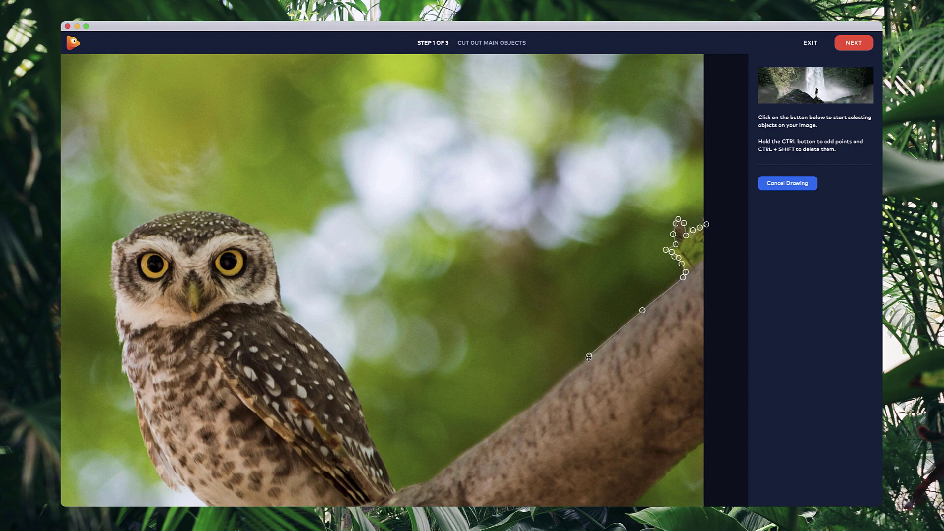
pyautogui.click(538, 399)
pyautogui.scroll(-5, 531, 388)
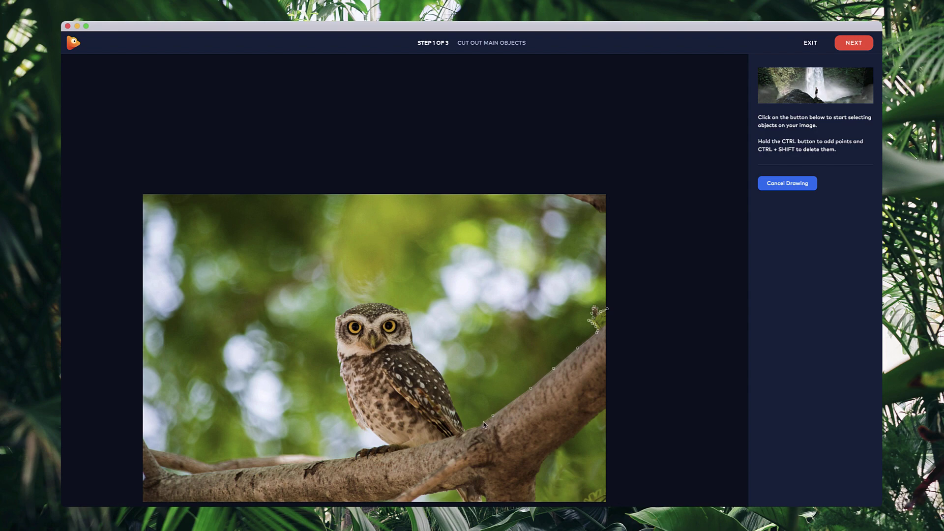
pyautogui.scroll(10, 480, 428)
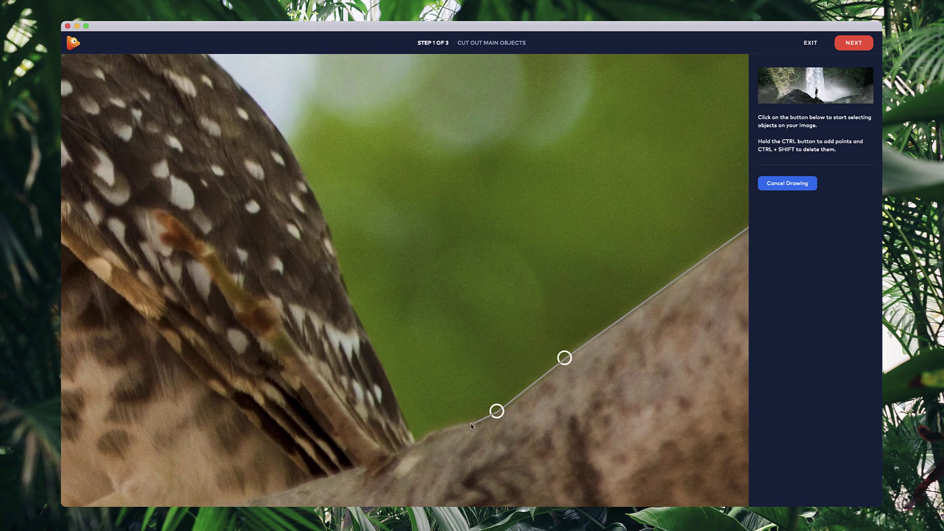
pyautogui.click(470, 423)
pyautogui.click(421, 435)
pyautogui.click(413, 441)
# - Continue the outline up the edge of the owl's wing and back to the right side of its head
pyautogui.click(406, 419)
pyautogui.click(386, 378)
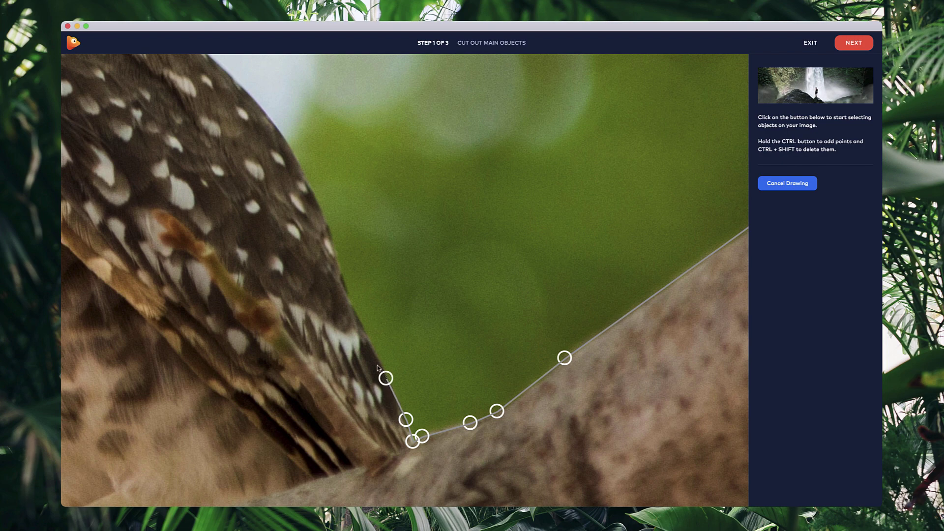
pyautogui.click(354, 307)
pyautogui.click(322, 212)
pyautogui.scroll(-5, 321, 212)
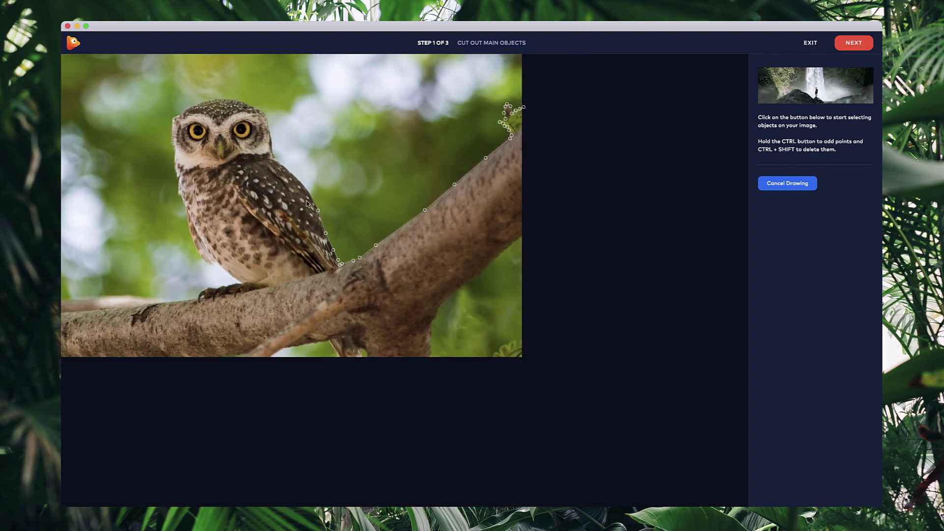
pyautogui.click(307, 190)
pyautogui.click(257, 111)
pyautogui.click(253, 108)
# - Trace the outline across the top of the owl's head to its left corner
pyautogui.scroll(3, 253, 107)
pyautogui.click(448, 182)
pyautogui.click(436, 183)
pyautogui.click(411, 182)
pyautogui.click(389, 193)
pyautogui.click(376, 198)
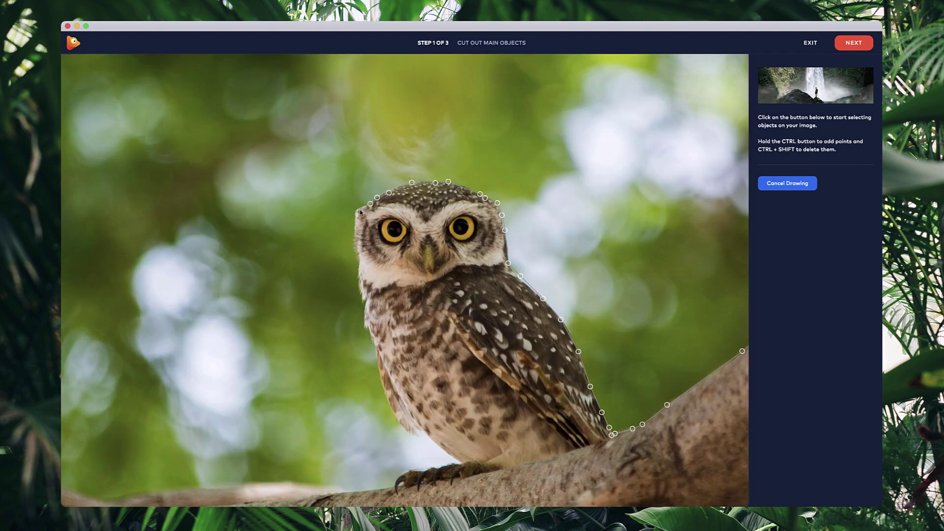
# - Continue the outline down the left side of the owl's body and belly to its claws
pyautogui.click(395, 417)
pyautogui.click(406, 432)
pyautogui.click(417, 436)
pyautogui.click(414, 429)
pyautogui.click(422, 431)
pyautogui.click(434, 443)
pyautogui.click(460, 463)
pyautogui.click(452, 463)
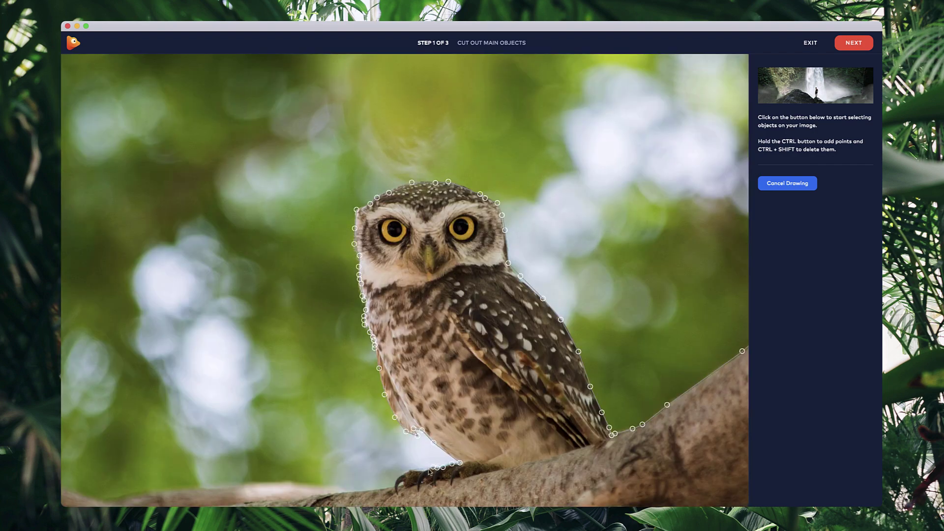
# - Trace the upper edge of the thin rear branch to the photo's left edge and down along that edge
pyautogui.click(395, 306)
pyautogui.click(373, 313)
pyautogui.click(312, 293)
pyautogui.click(247, 280)
pyautogui.click(233, 254)
pyautogui.click(231, 326)
pyautogui.click(239, 336)
pyautogui.click(232, 343)
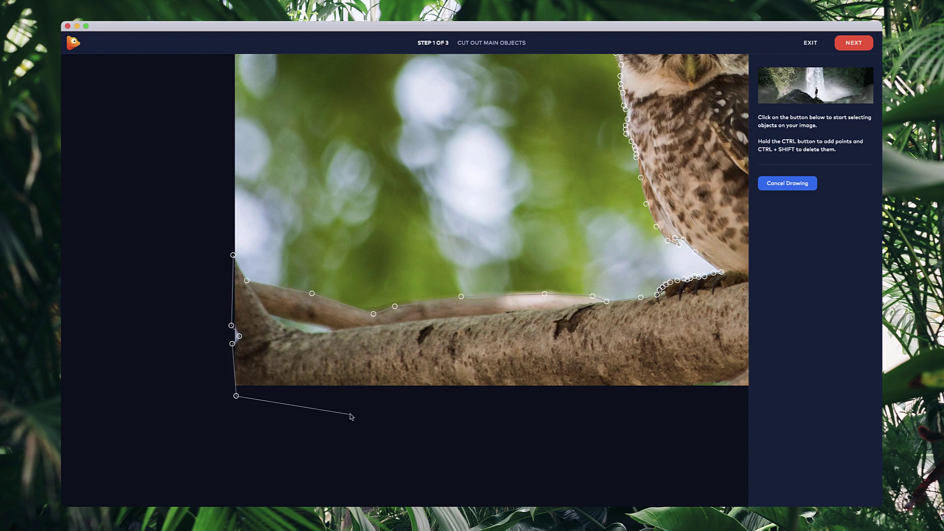
# - Run the outline along the photo's lower edge and the thick branch's underside, and close it at the starting point
pyautogui.click(720, 369)
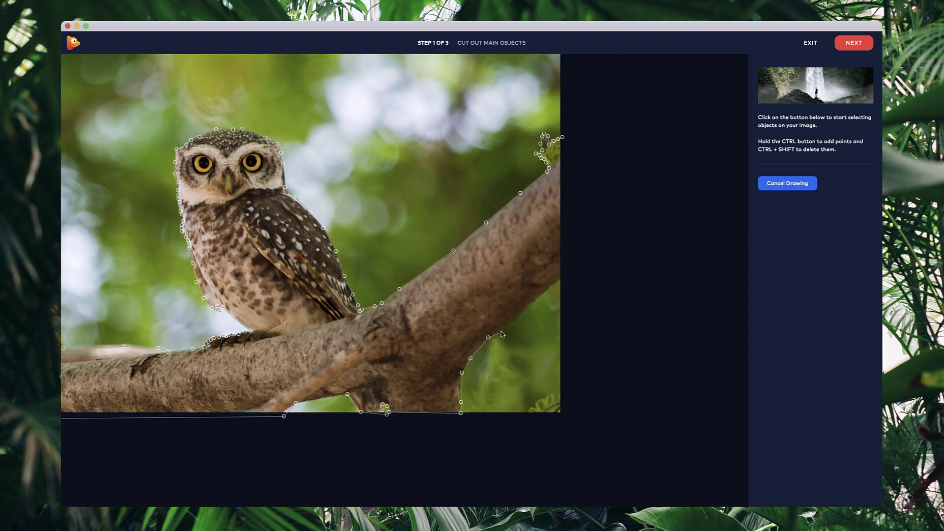
pyautogui.click(514, 320)
pyautogui.click(567, 273)
pyautogui.moveTo(563, 136); pyautogui.dragTo(564, 137)
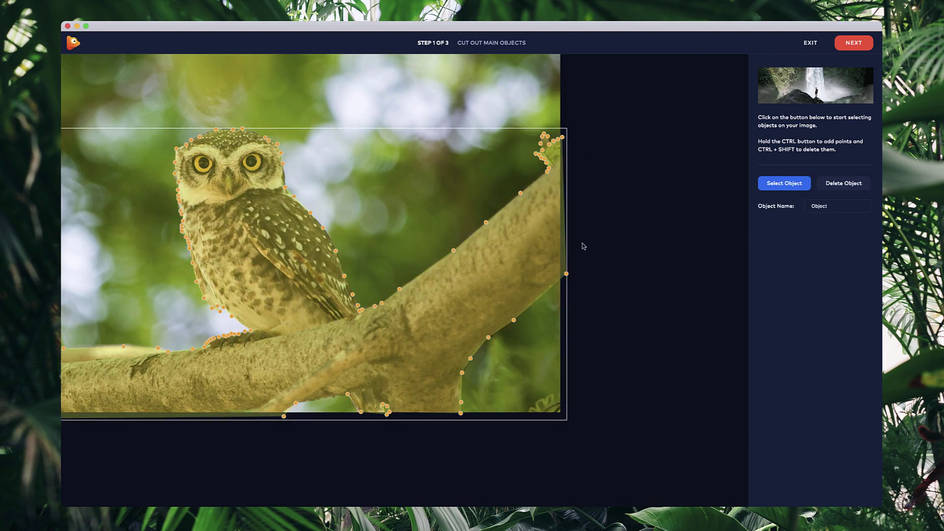
# - Refine the outline over the left and top of the owl's head by adding and repositioning points
pyautogui.click(587, 312)
pyautogui.scroll(5, 288, 282)
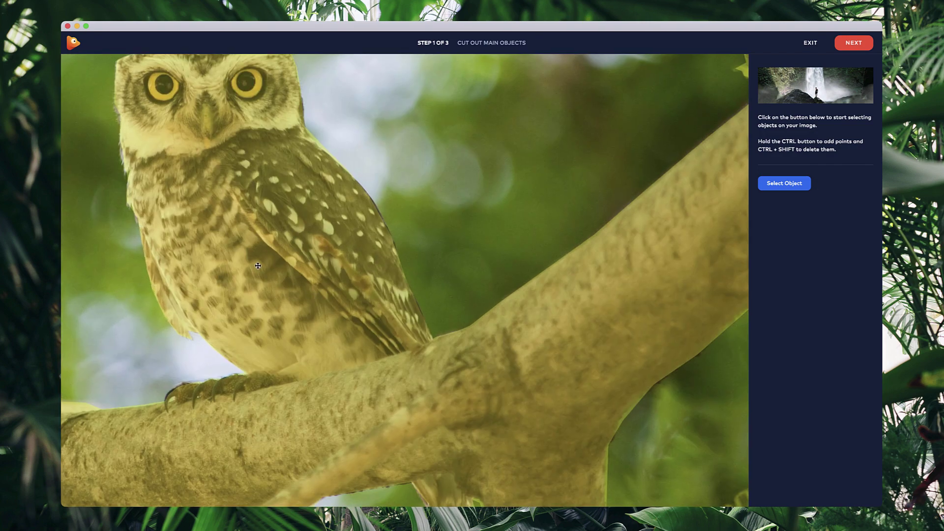
pyautogui.moveTo(258, 265); pyautogui.dragTo(526, 350)
pyautogui.scroll(4, 440, 331)
pyautogui.moveTo(369, 238); pyautogui.dragTo(440, 263)
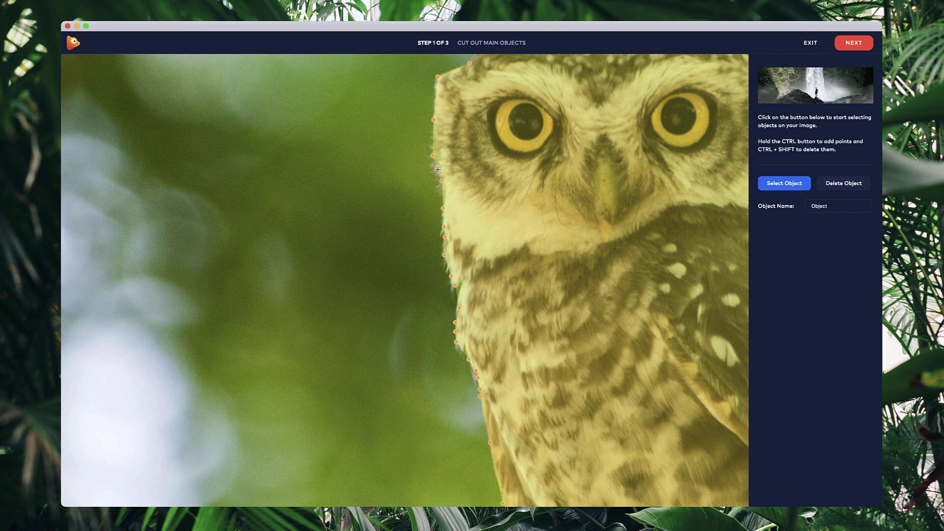
pyautogui.scroll(-3, 437, 170)
pyautogui.scroll(6, 435, 170)
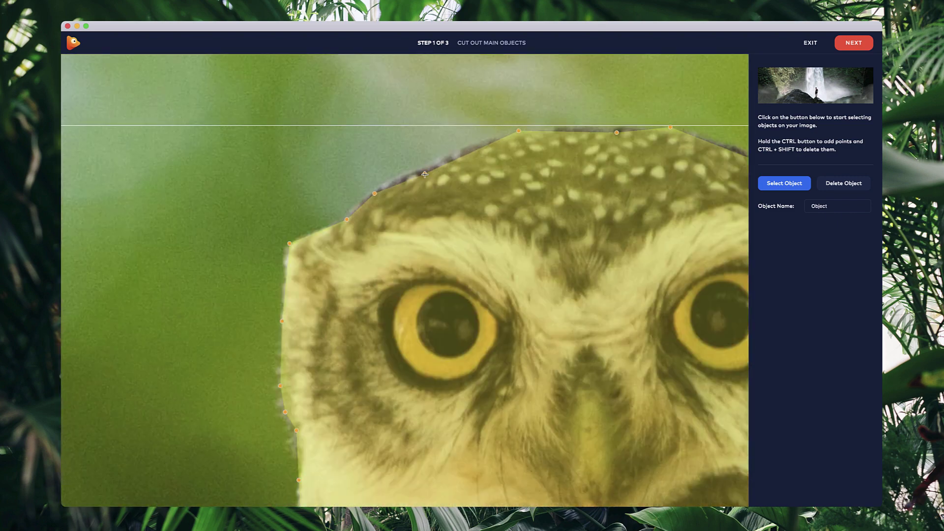
pyautogui.keyDown('ctrl'); pyautogui.click(379, 188); pyautogui.keyUp('ctrl')
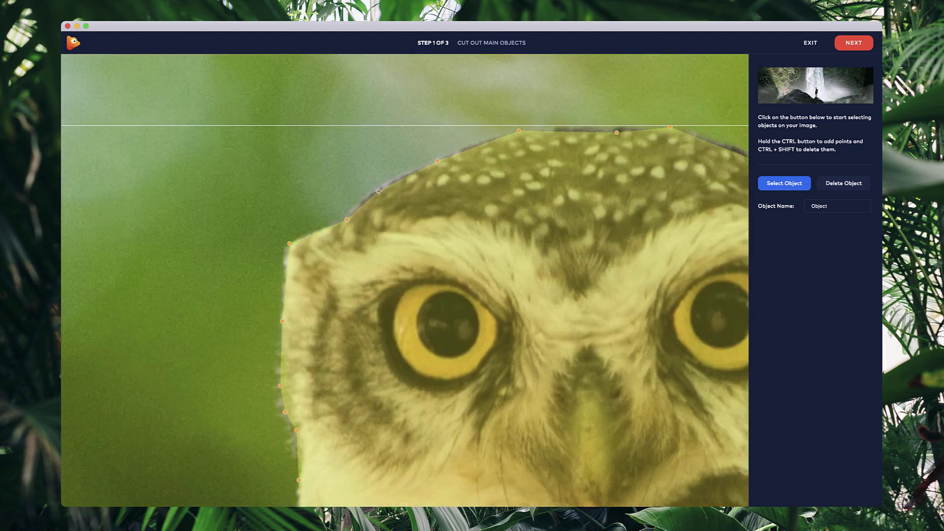
pyautogui.moveTo(519, 129); pyautogui.dragTo(569, 129)
pyautogui.moveTo(510, 134); pyautogui.dragTo(500, 139)
pyautogui.moveTo(618, 133); pyautogui.dragTo(620, 131)
# - Add an outline point on the right side of the owl's crown and fit it to the feather edge
pyautogui.moveTo(688, 157); pyautogui.dragTo(506, 184)
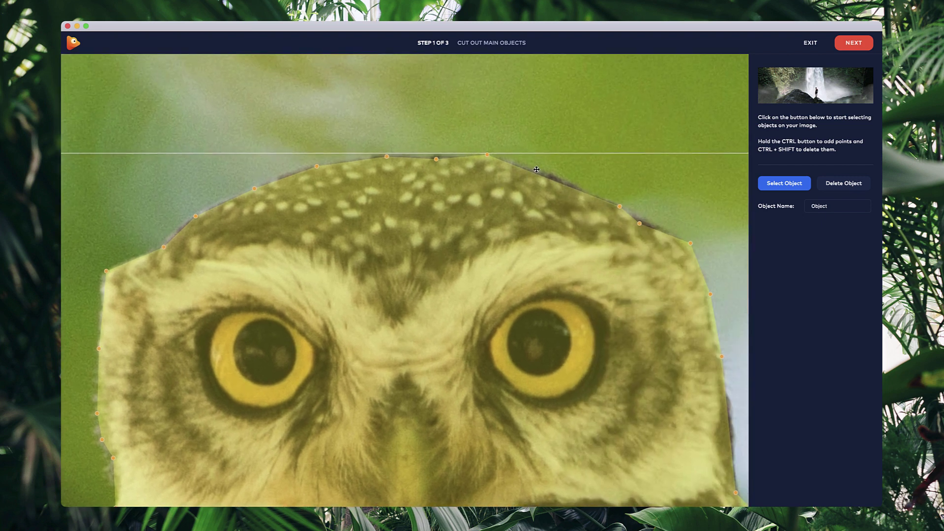
pyautogui.keyDown('ctrl'); pyautogui.click(535, 173); pyautogui.keyUp('ctrl')
pyautogui.moveTo(534, 175); pyautogui.dragTo(552, 174)
pyautogui.scroll(-10, 552, 175)
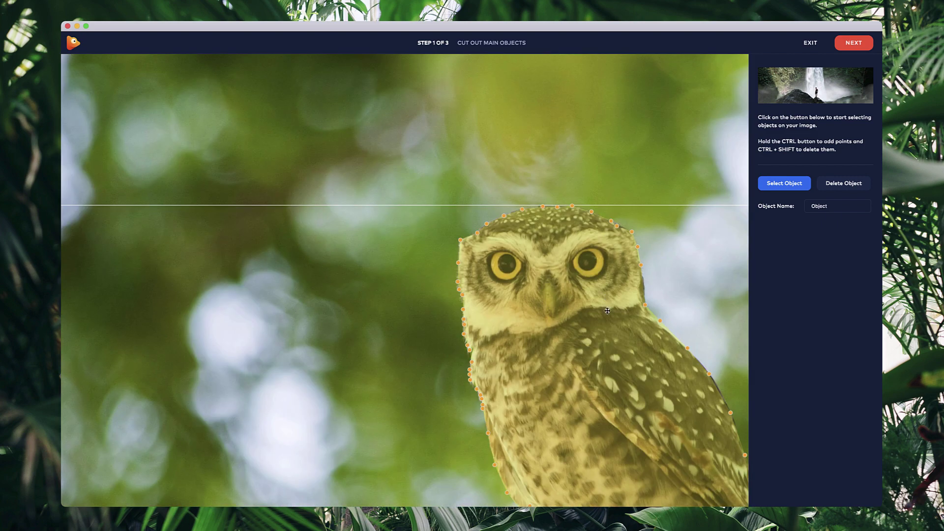
# - Name the cut-out object Owl and deselect it
pyautogui.moveTo(647, 396); pyautogui.dragTo(524, 284)
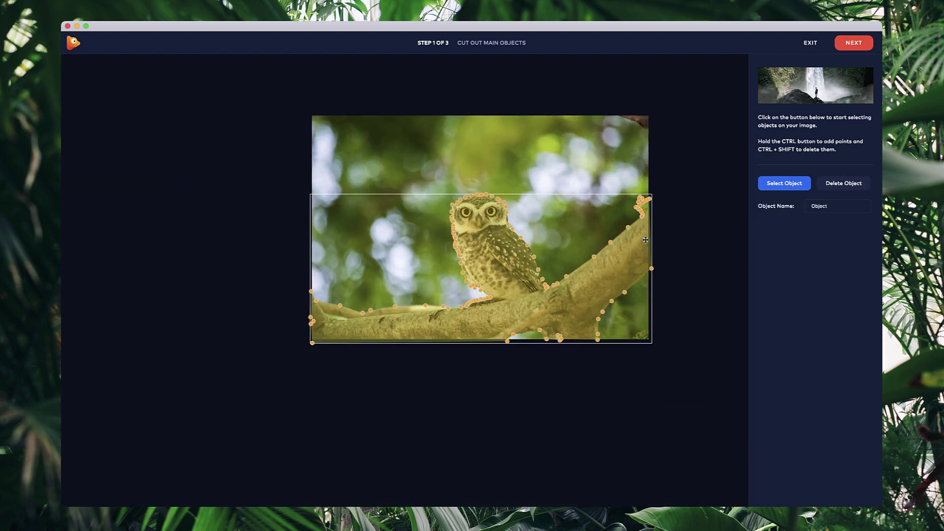
pyautogui.moveTo(839, 209); pyautogui.dragTo(784, 209)
pyautogui.write('O')
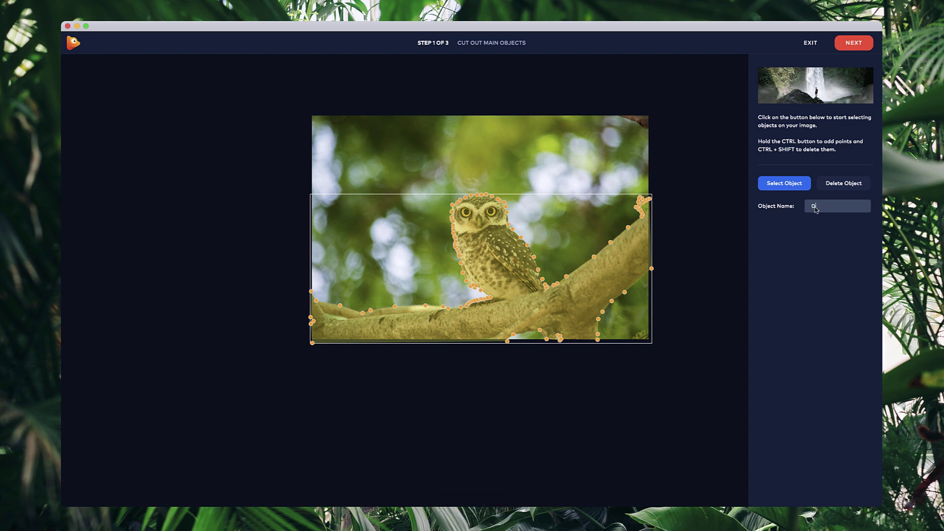
pyautogui.write('wl')
pyautogui.click(720, 210)
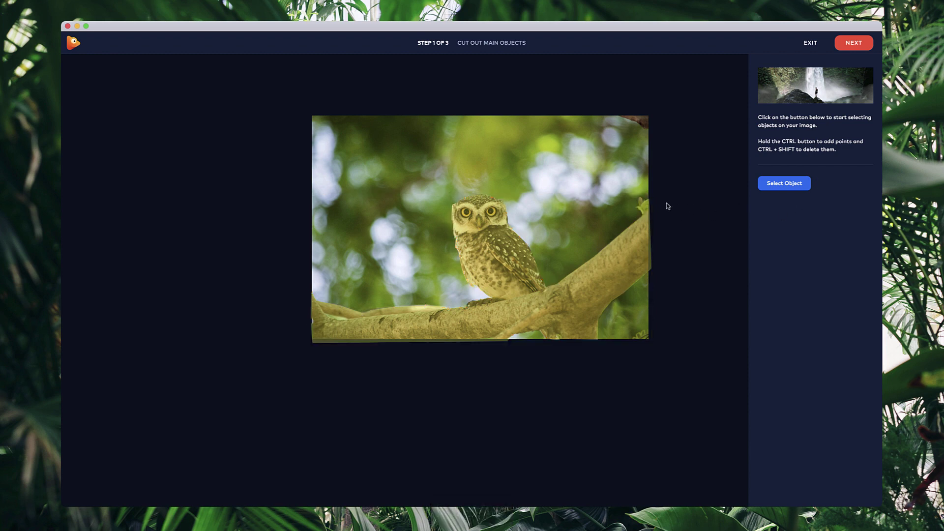
# - Proceed past the background fill stage without cloning and open the animation editor
pyautogui.scroll(1, 635, 152)
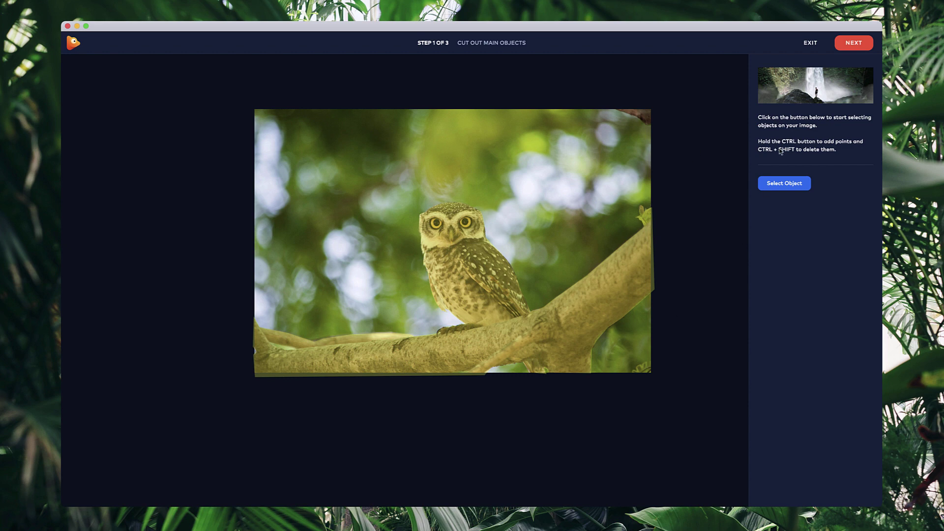
pyautogui.click(855, 44)
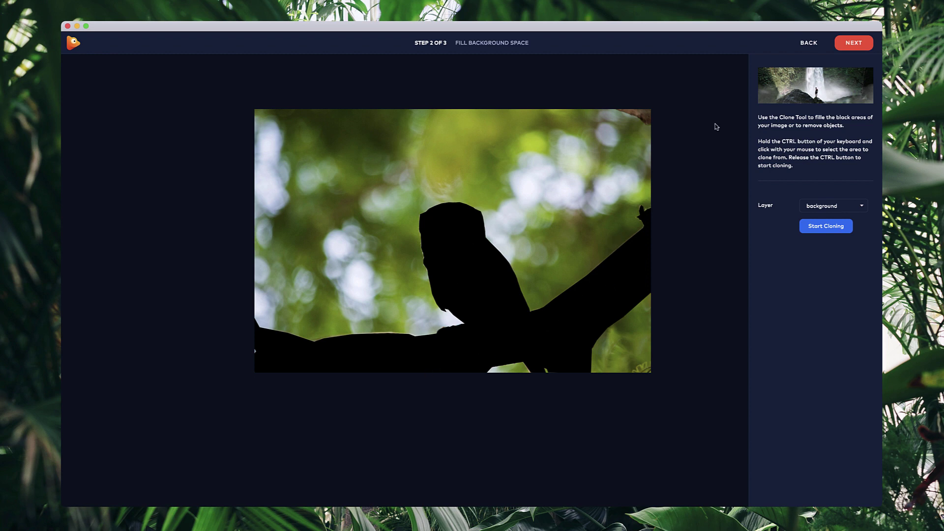
pyautogui.click(859, 44)
# - In camera mode, move the Owl layer to about 6 on the layer track and shift the camera to test the parallax
pyautogui.click(530, 323)
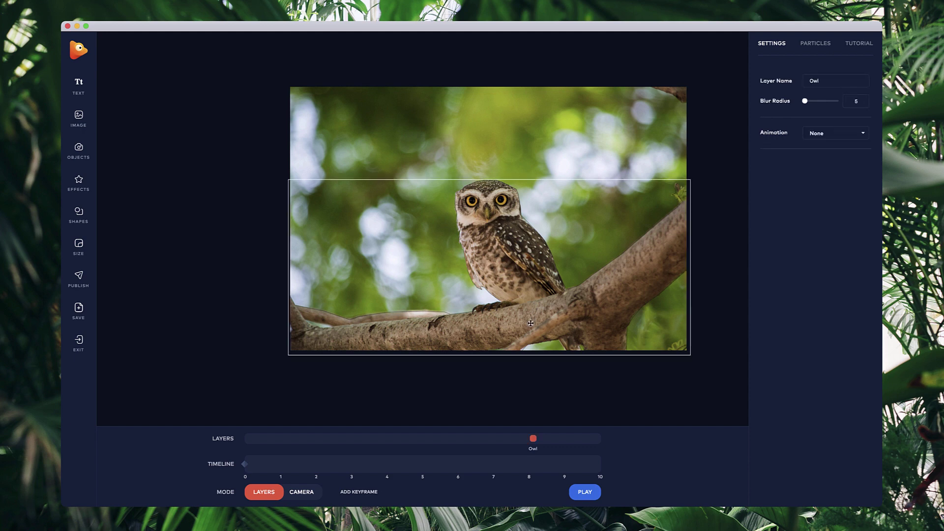
pyautogui.click(301, 491)
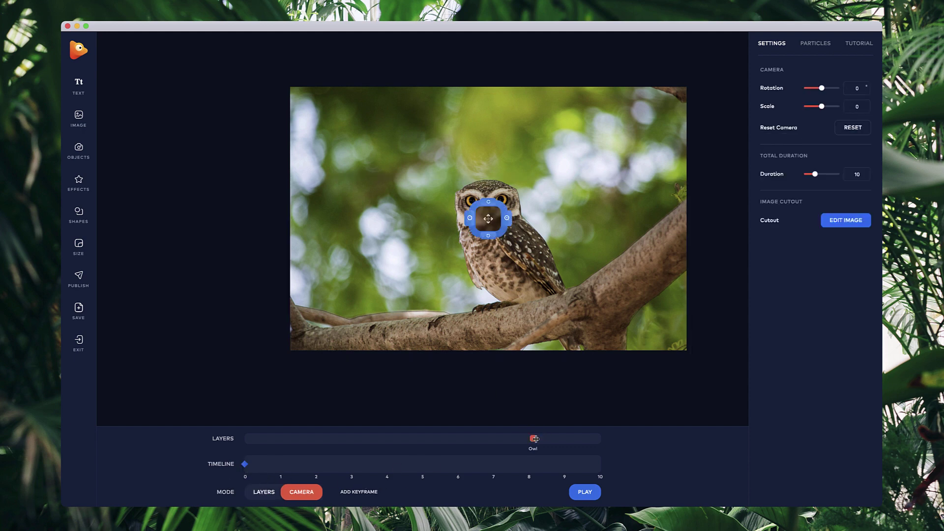
pyautogui.moveTo(533, 438); pyautogui.dragTo(459, 451)
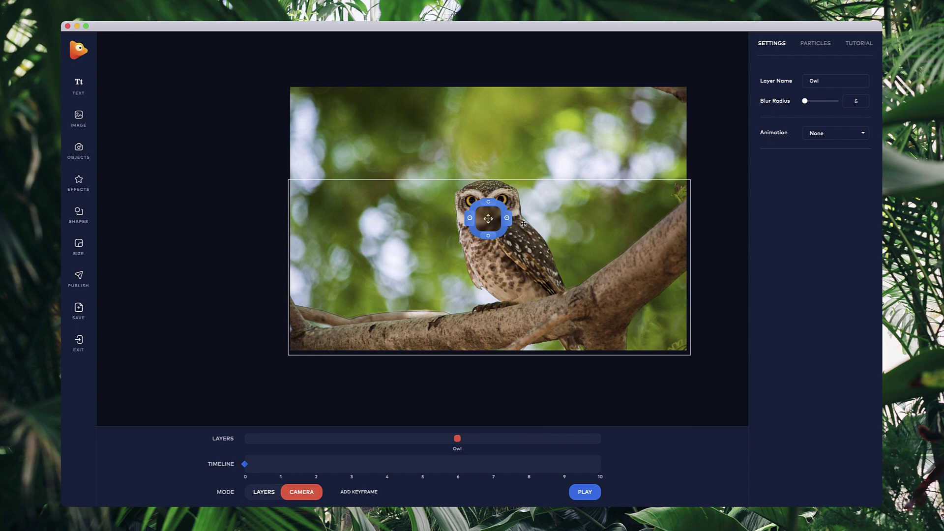
pyautogui.moveTo(508, 219); pyautogui.dragTo(402, 305)
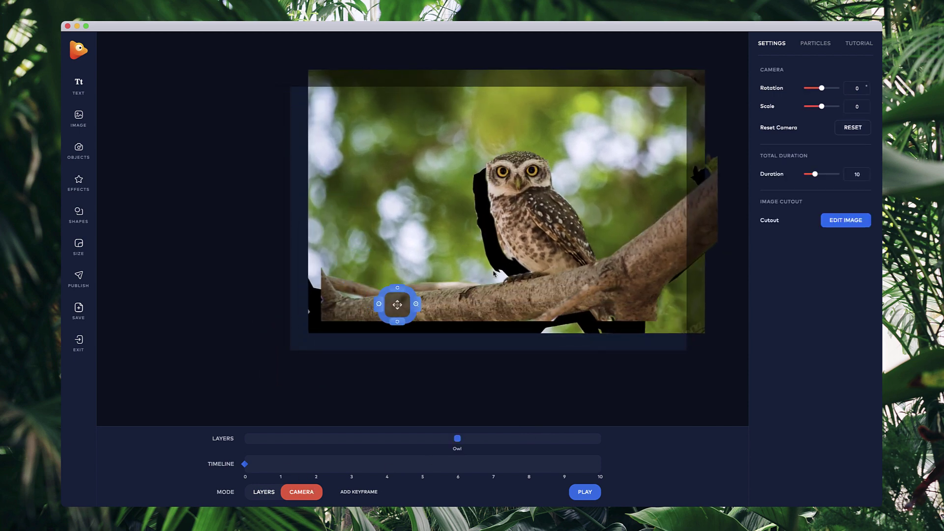
# - Return to the image cutout's background fill stage and start cloning on the background layer with a brush radius of 86
pyautogui.click(848, 225)
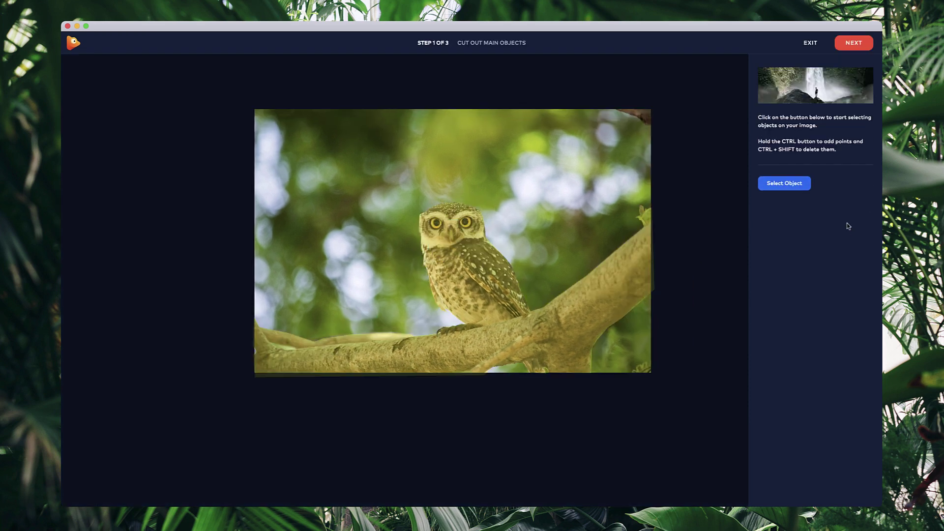
pyautogui.click(852, 52)
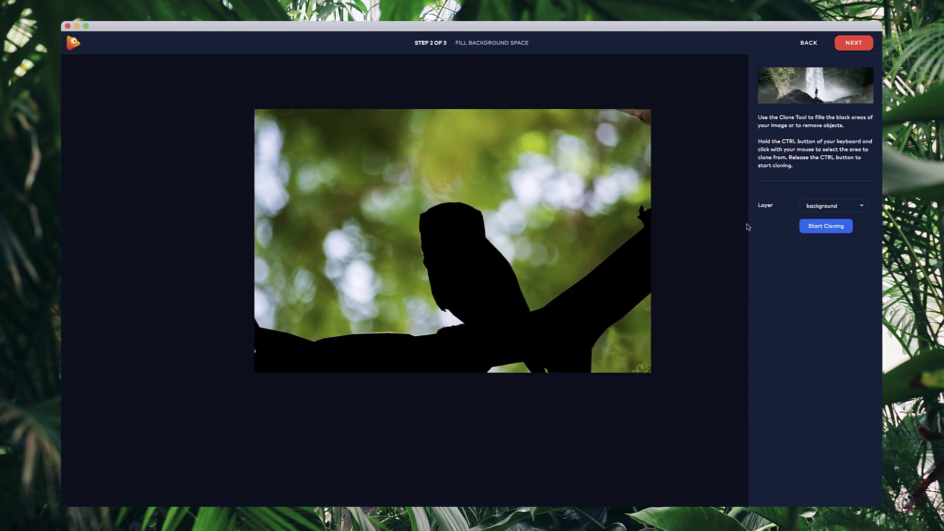
pyautogui.click(822, 227)
pyautogui.moveTo(815, 226); pyautogui.dragTo(823, 226)
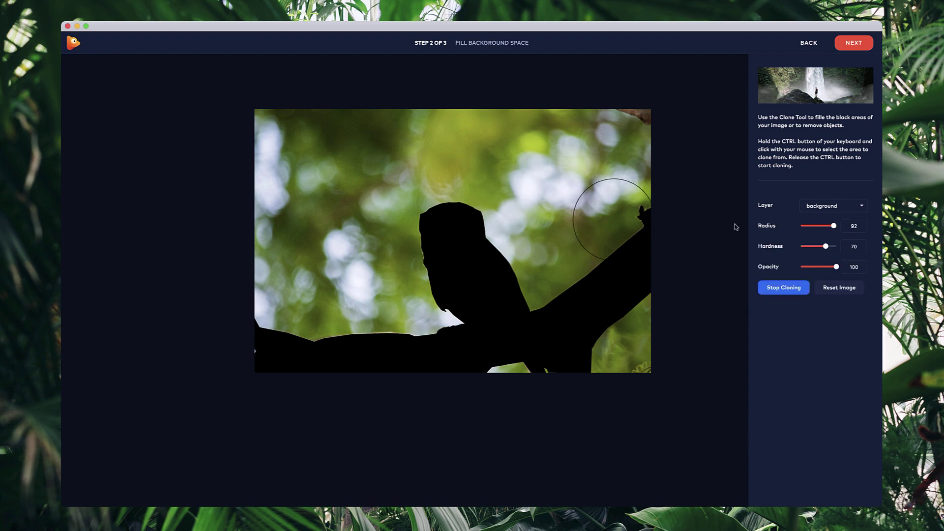
pyautogui.moveTo(832, 226)
pyautogui.mouseDown()
pyautogui.moveTo(820, 228)
pyautogui.moveTo(833, 226)
pyautogui.mouseUp()
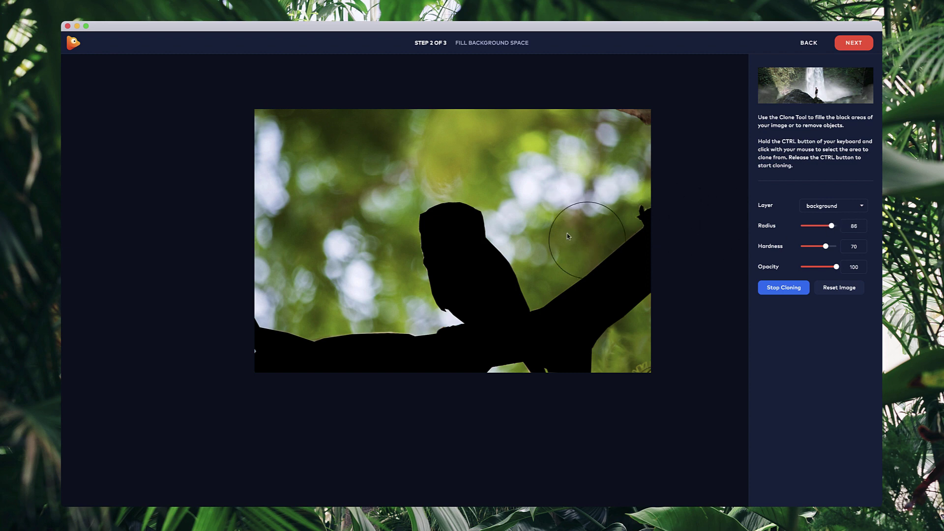
# - Clone blurred foliage and light spots from around the owl over the black area of its head and upper body
pyautogui.keyDown('ctrl'); pyautogui.click(524, 220); pyautogui.keyUp('ctrl')
pyautogui.moveTo(523, 220)
pyautogui.mouseDown()
pyautogui.moveTo(509, 216)
pyautogui.moveTo(488, 263)
pyautogui.moveTo(471, 228)
pyautogui.moveTo(457, 228)
pyautogui.mouseUp()
pyautogui.hotkey('ctrl', 'z')
pyautogui.keyDown('ctrl'); pyautogui.click(361, 211); pyautogui.keyUp('ctrl')
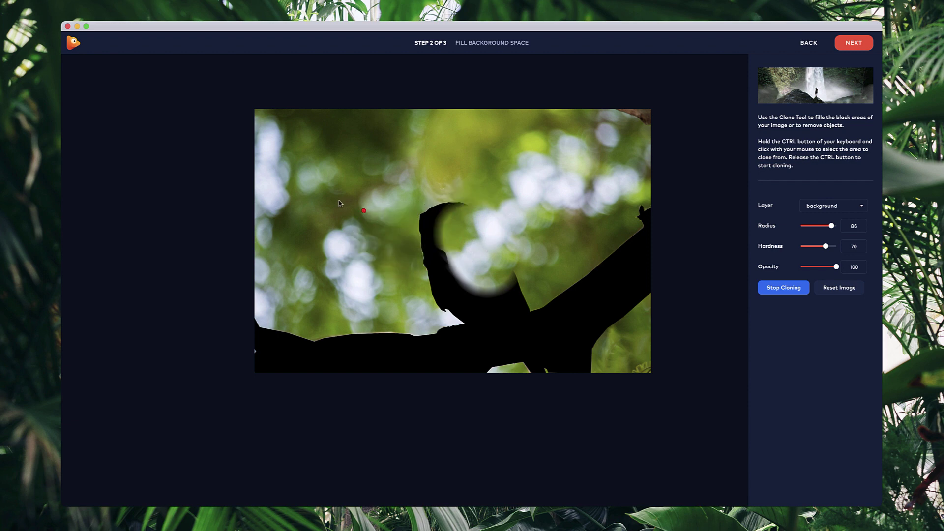
pyautogui.keyDown('ctrl'); pyautogui.click(369, 200); pyautogui.keyUp('ctrl')
pyautogui.moveTo(419, 212); pyautogui.dragTo(435, 231)
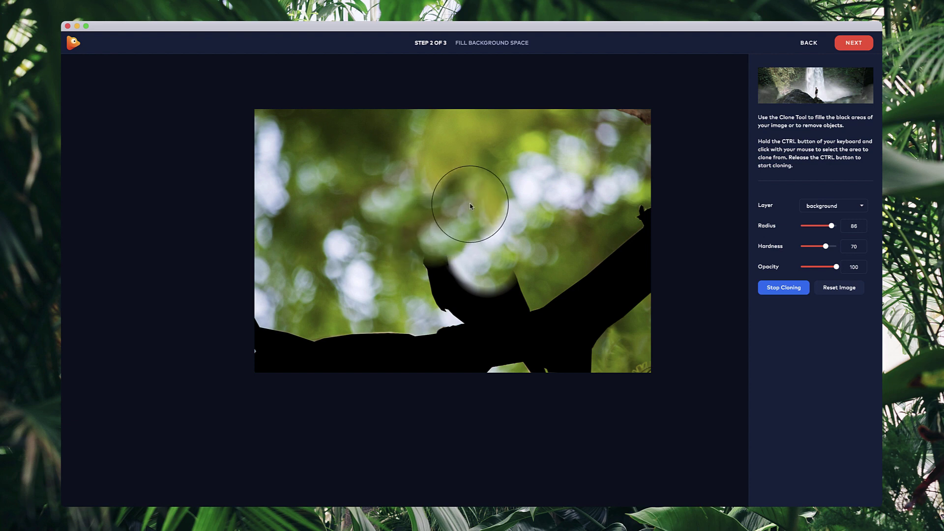
pyautogui.keyDown('ctrl'); pyautogui.click(445, 157); pyautogui.keyUp('ctrl')
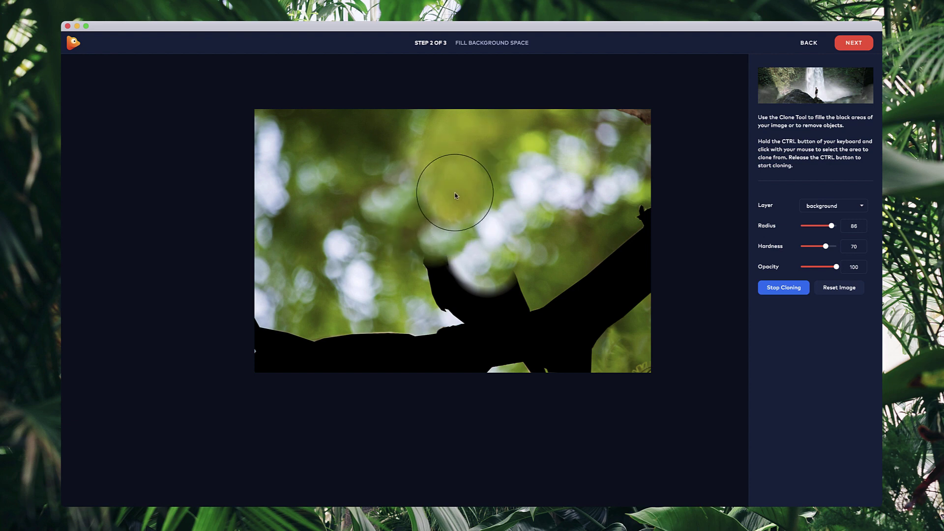
# - Clone the blurred light spots above the branch over its black area, from near the image's left edge to below the owl
pyautogui.keyDown('ctrl'); pyautogui.click(351, 294); pyautogui.keyUp('ctrl')
pyautogui.moveTo(373, 349)
pyautogui.mouseDown()
pyautogui.moveTo(369, 365)
pyautogui.moveTo(374, 357)
pyautogui.moveTo(307, 355)
pyautogui.moveTo(315, 356)
pyautogui.mouseUp()
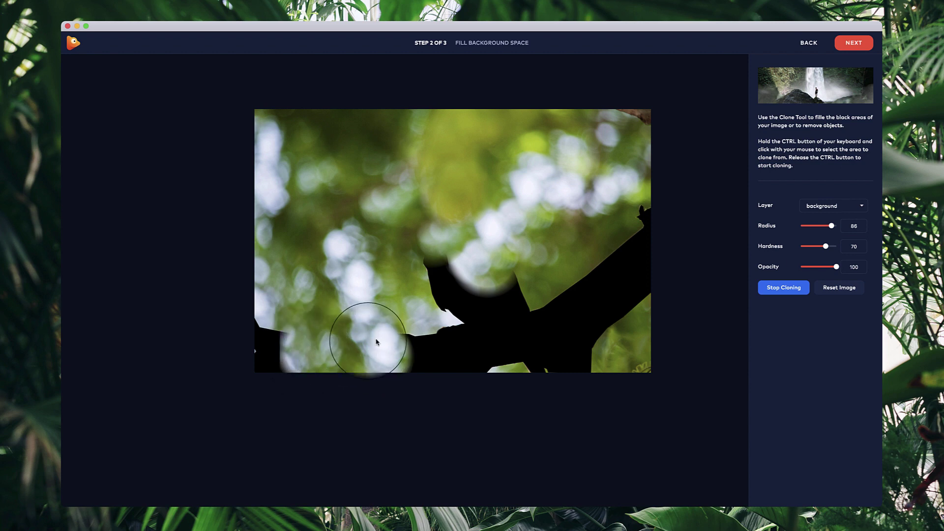
pyautogui.moveTo(377, 342)
pyautogui.mouseDown()
pyautogui.moveTo(414, 341)
pyautogui.moveTo(419, 352)
pyautogui.moveTo(428, 338)
pyautogui.moveTo(430, 270)
pyautogui.moveTo(429, 284)
pyautogui.moveTo(445, 272)
pyautogui.moveTo(416, 268)
pyautogui.moveTo(441, 268)
pyautogui.moveTo(454, 328)
pyautogui.mouseUp()
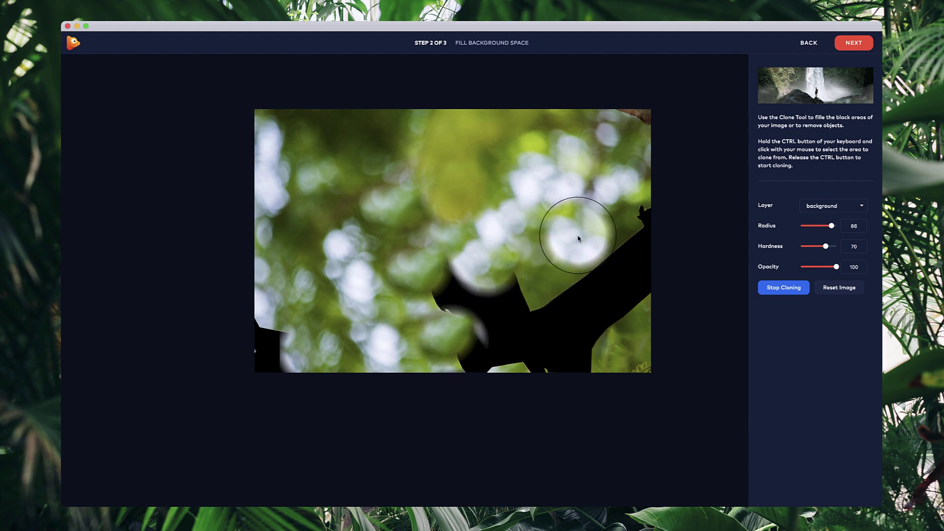
# - Set the clone radius to 55 and clone nearby foliage over the upper edge of the right-hand branch
pyautogui.scroll(5, 578, 239)
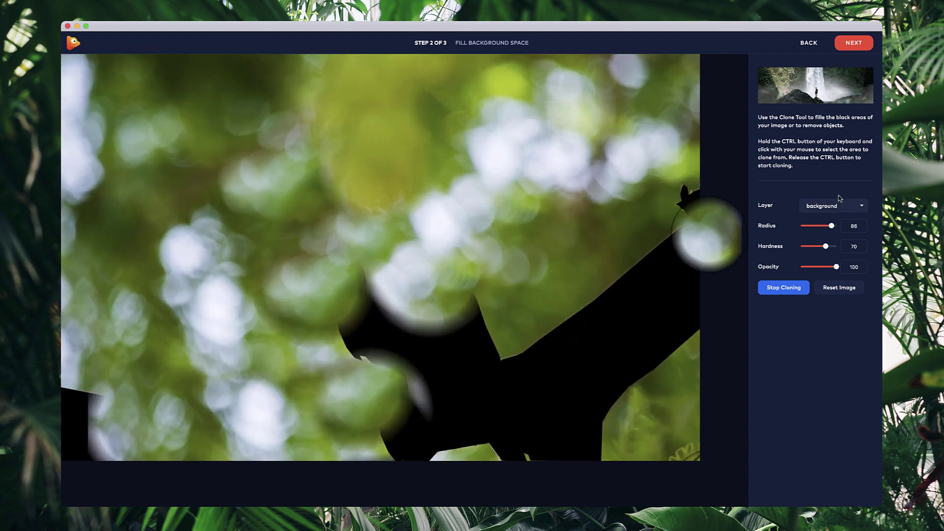
pyautogui.scroll(-3, 595, 254)
pyautogui.keyDown('ctrl'); pyautogui.click(596, 257); pyautogui.keyUp('ctrl')
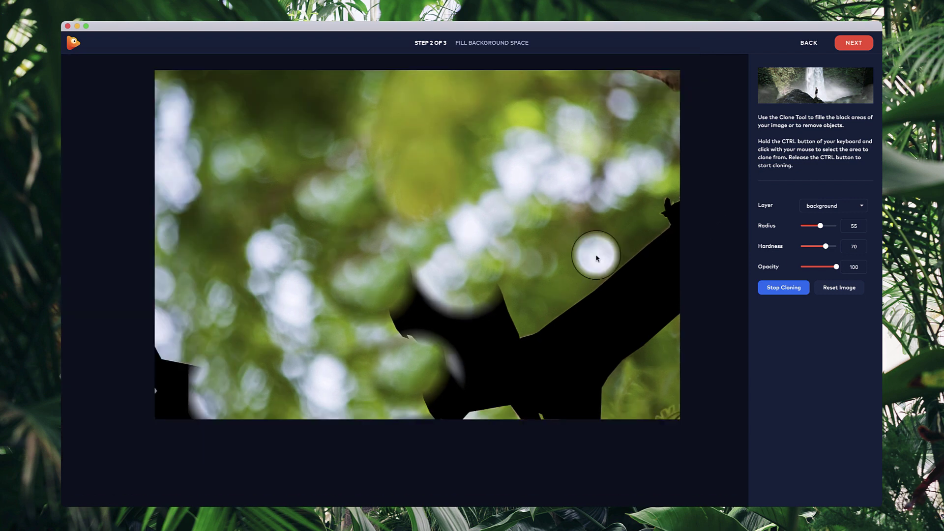
pyautogui.moveTo(618, 289)
pyautogui.mouseDown()
pyautogui.moveTo(585, 310)
pyautogui.moveTo(642, 268)
pyautogui.mouseUp()
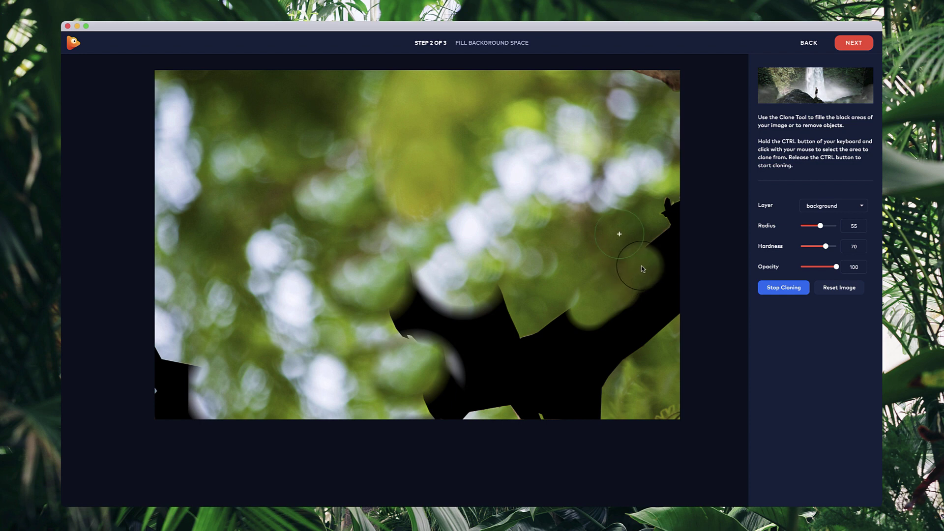
pyautogui.scroll(-2, 619, 297)
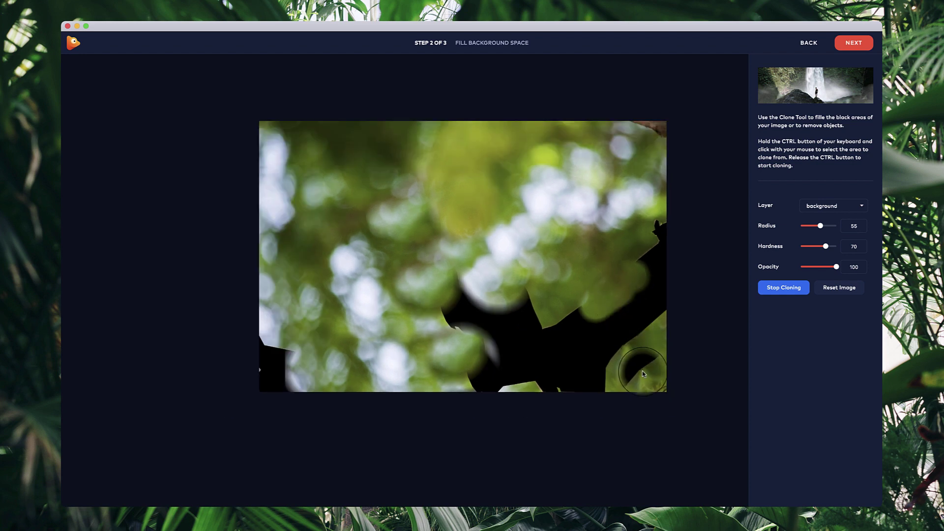
# - Set the clone radius to 80 and clone foliage over the remaining black left edge of the owl's body
pyautogui.keyDown('ctrl'); pyautogui.click(414, 309); pyautogui.keyUp('ctrl')
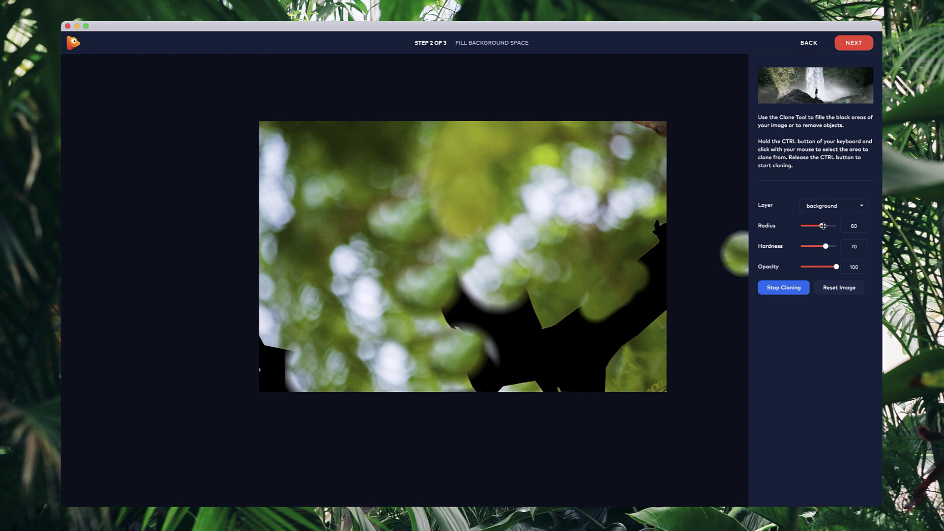
pyautogui.click(467, 310)
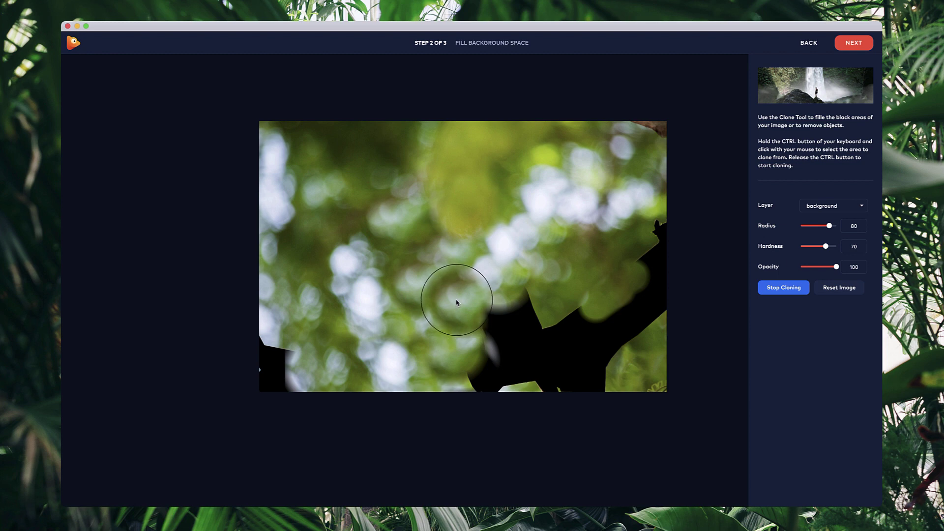
pyautogui.click(461, 296)
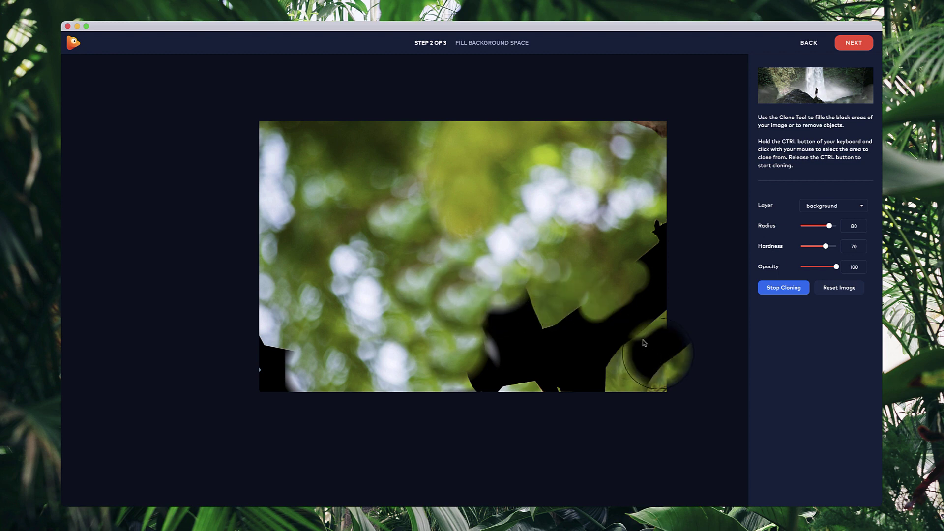
# - Clone green foliage over the remaining black area of the owl's body and the middle of the branch
pyautogui.scroll(4, 619, 330)
pyautogui.scroll(4, 517, 282)
pyautogui.scroll(-3, 473, 299)
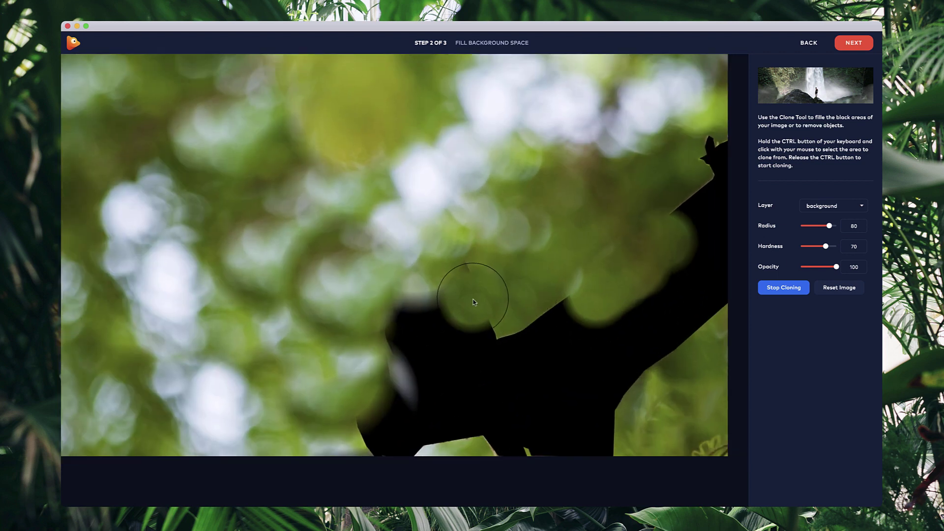
pyautogui.click(471, 298)
pyautogui.scroll(-3, 439, 311)
pyautogui.keyDown('ctrl'); pyautogui.click(267, 180); pyautogui.keyUp('ctrl')
pyautogui.moveTo(459, 326)
pyautogui.mouseDown()
pyautogui.moveTo(474, 314)
pyautogui.moveTo(431, 357)
pyautogui.moveTo(430, 394)
pyautogui.mouseUp()
pyautogui.scroll(3, 459, 197)
pyautogui.keyDown('ctrl'); pyautogui.click(459, 196); pyautogui.keyUp('ctrl')
pyautogui.click(429, 295)
pyautogui.scroll(-3, 418, 294)
# - Set the clone hardness to 56 and fill the edges of the right-hand branch with neighbouring foliage
pyautogui.moveTo(825, 246); pyautogui.dragTo(820, 246)
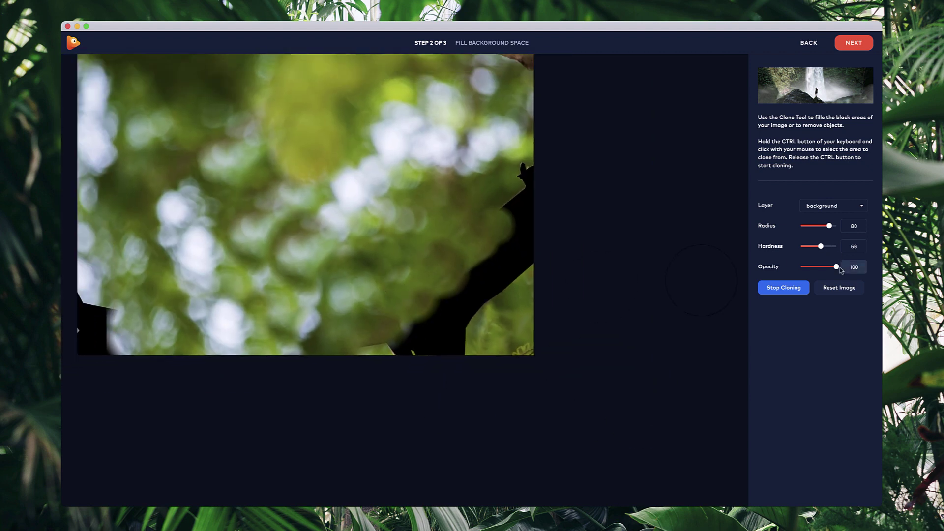
pyautogui.click(420, 307)
pyautogui.moveTo(508, 218); pyautogui.dragTo(526, 180)
pyautogui.scroll(4, 496, 322)
pyautogui.keyDown('ctrl'); pyautogui.click(489, 323); pyautogui.keyUp('ctrl')
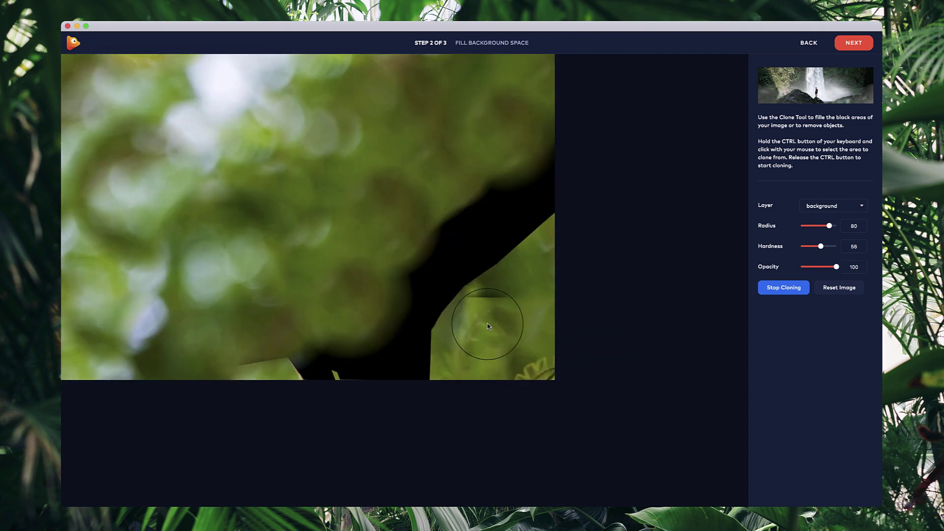
pyautogui.scroll(-4, 487, 258)
pyautogui.moveTo(491, 260); pyautogui.dragTo(493, 231)
pyautogui.scroll(4, 462, 286)
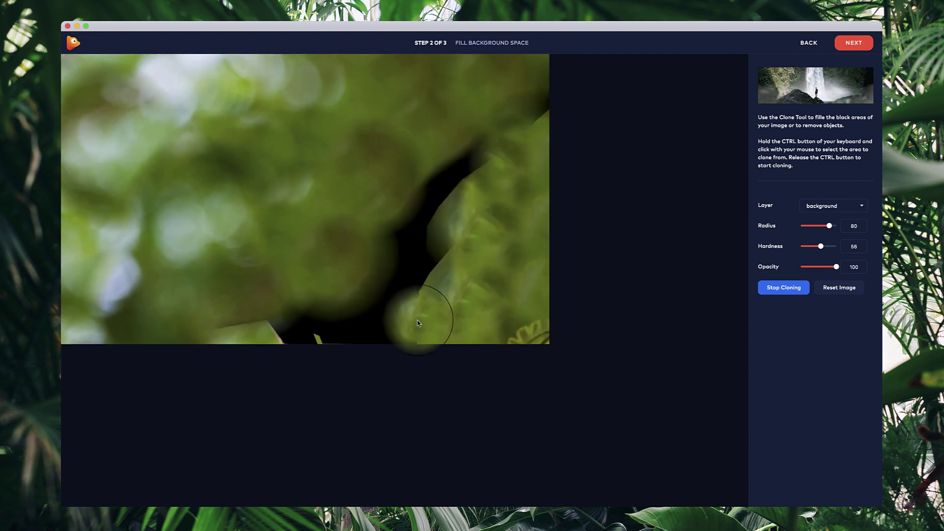
pyautogui.moveTo(418, 319); pyautogui.dragTo(382, 337)
# - Clone foliage over the last black gaps of the right-hand branch and along the image's lower edge
pyautogui.scroll(-4, 401, 304)
pyautogui.keyDown('ctrl'); pyautogui.click(288, 242); pyautogui.keyUp('ctrl')
pyautogui.moveTo(408, 282)
pyautogui.mouseDown()
pyautogui.moveTo(407, 255)
pyautogui.moveTo(364, 313)
pyautogui.moveTo(321, 313)
pyautogui.mouseUp()
pyautogui.keyDown('ctrl'); pyautogui.click(371, 210); pyautogui.keyUp('ctrl')
pyautogui.click(311, 301)
pyautogui.keyDown('ctrl'); pyautogui.click(392, 202); pyautogui.keyUp('ctrl')
pyautogui.moveTo(410, 256); pyautogui.dragTo(448, 197)
pyautogui.scroll(-3, 534, 211)
pyautogui.scroll(-2, 536, 216)
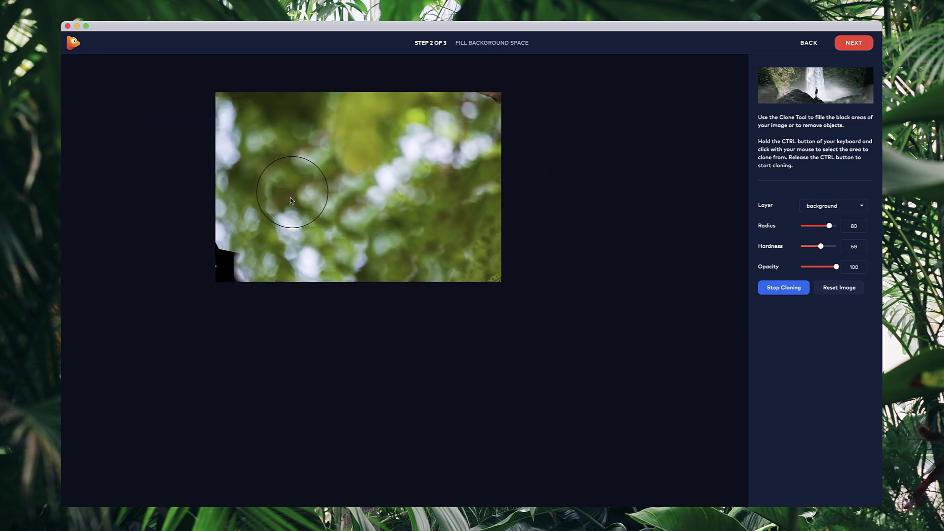
# - Clone background over the remaining black patch in the image's lower-left corner
pyautogui.scroll(1, 288, 212)
pyautogui.keyDown('ctrl'); pyautogui.click(280, 246); pyautogui.keyUp('ctrl')
pyautogui.moveTo(232, 271); pyautogui.dragTo(211, 270)
pyautogui.scroll(1, 384, 141)
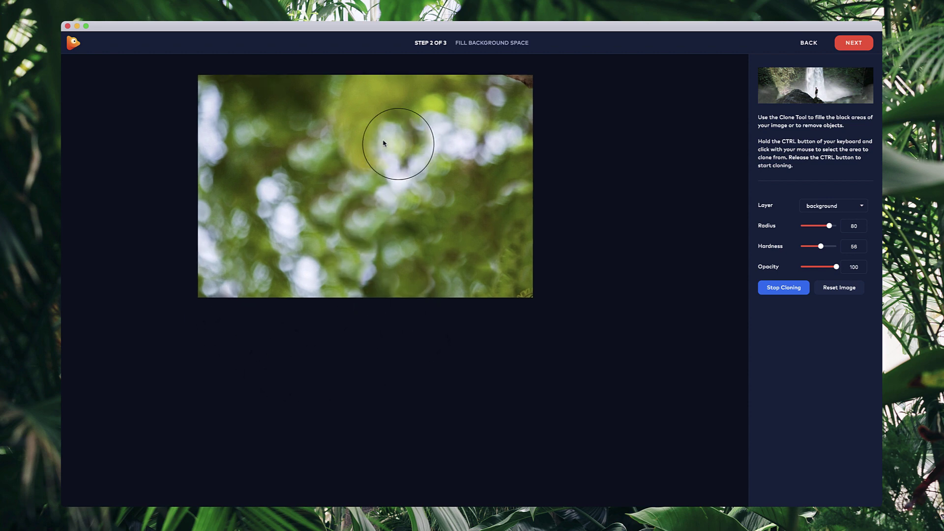
# - Proceed to the animation editor, shift the camera to test the parallax and set the camera scale to about 8
pyautogui.click(855, 48)
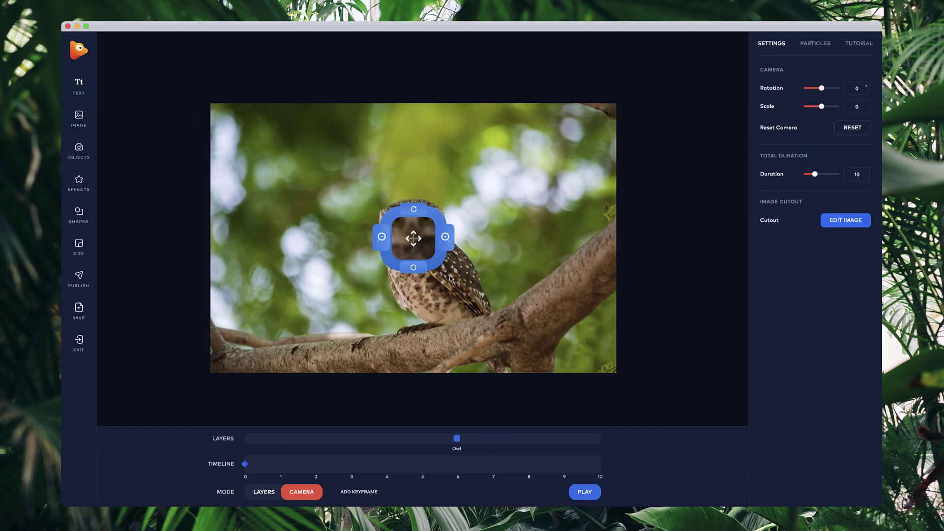
pyautogui.moveTo(415, 240); pyautogui.dragTo(473, 267)
pyautogui.click(421, 234)
pyautogui.click(421, 234)
pyautogui.click(421, 234)
pyautogui.click(421, 234)
pyautogui.click(422, 234)
pyautogui.click(421, 234)
pyautogui.click(421, 234)
pyautogui.click(421, 234)
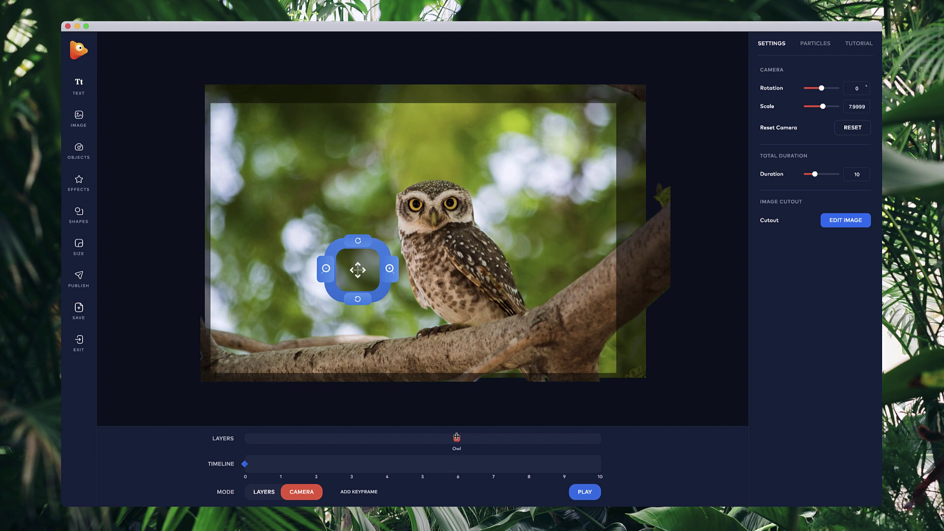
# - Move the Owl layer to about 5 on the layer track and shift the camera to test its depth
pyautogui.click(422, 439)
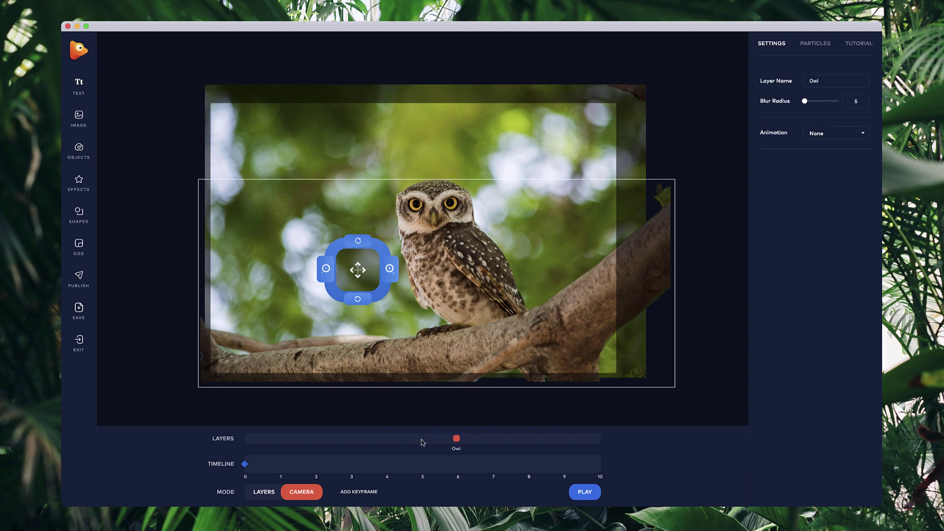
pyautogui.click(421, 439)
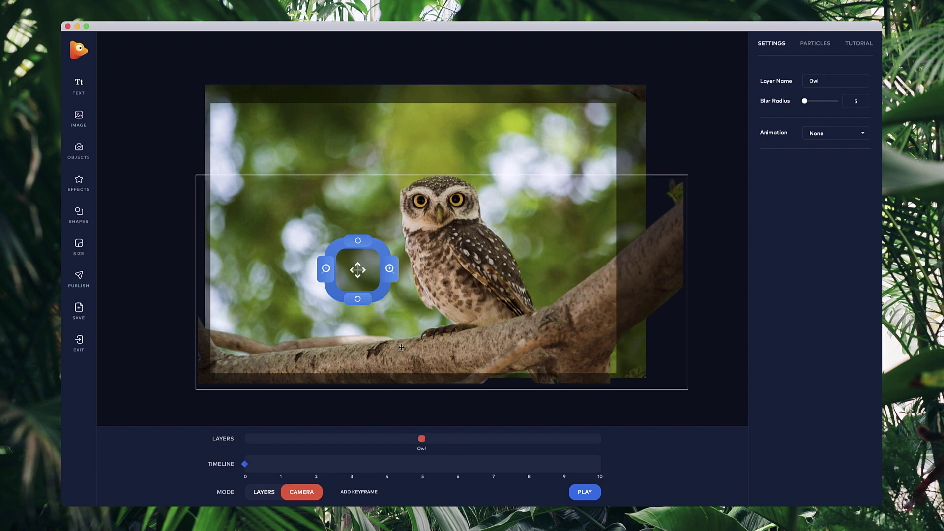
pyautogui.moveTo(361, 281); pyautogui.dragTo(340, 286)
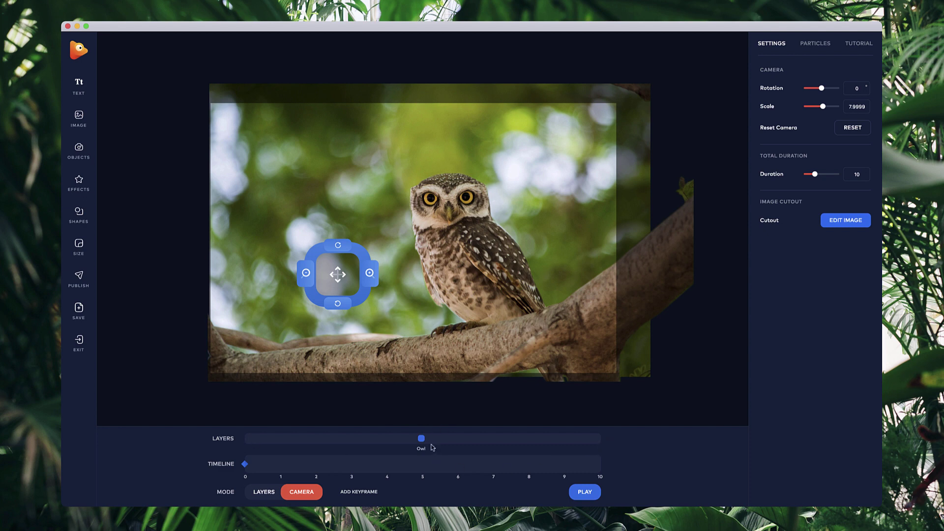
# - In layers mode, move the Owl layer to 10 on the layer track and shift the camera to compare the parallax
pyautogui.click(264, 492)
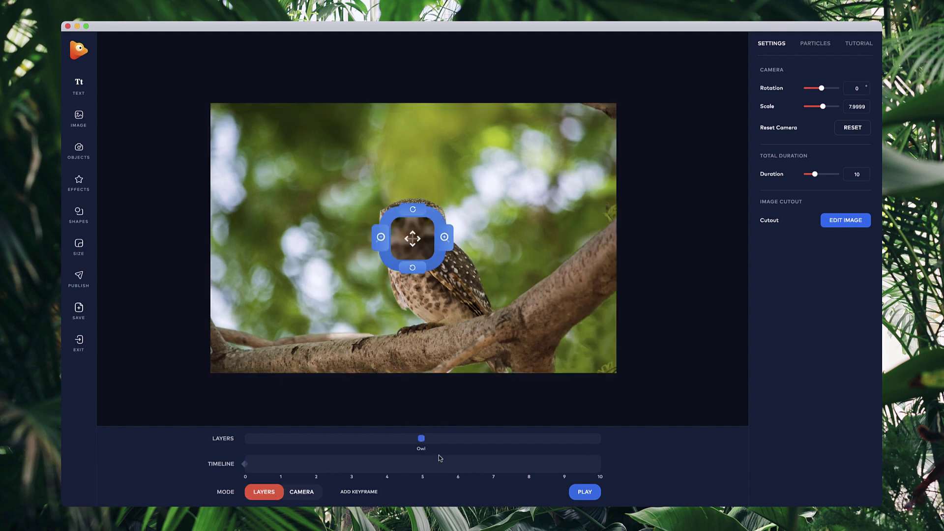
pyautogui.moveTo(579, 451); pyautogui.dragTo(604, 448)
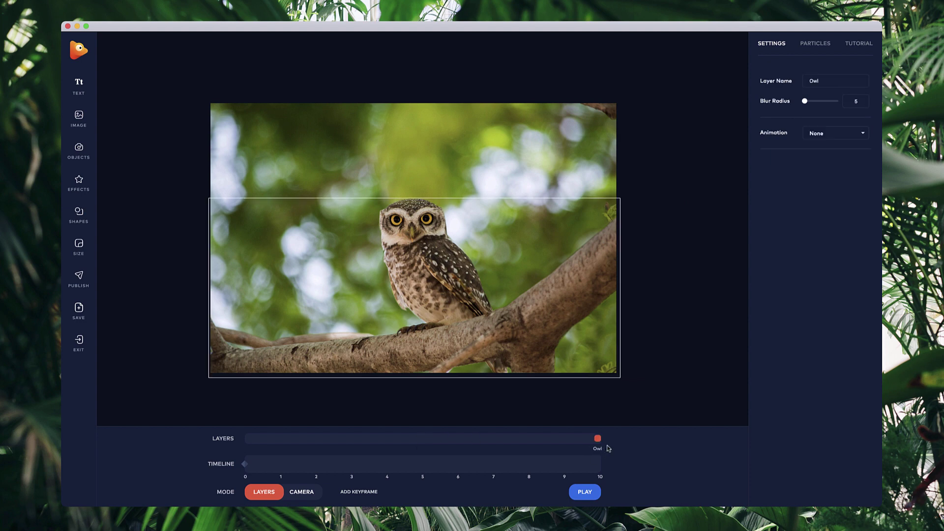
pyautogui.click(301, 492)
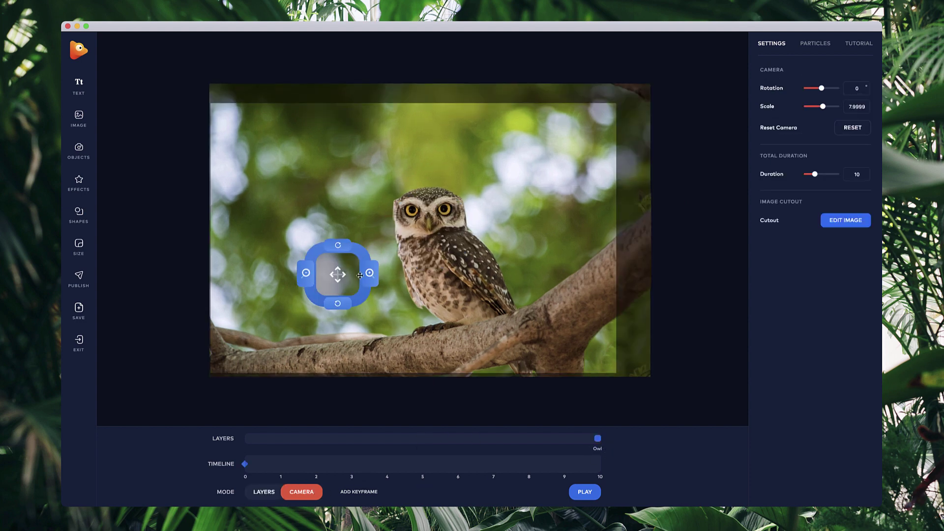
pyautogui.moveTo(432, 270); pyautogui.dragTo(414, 227)
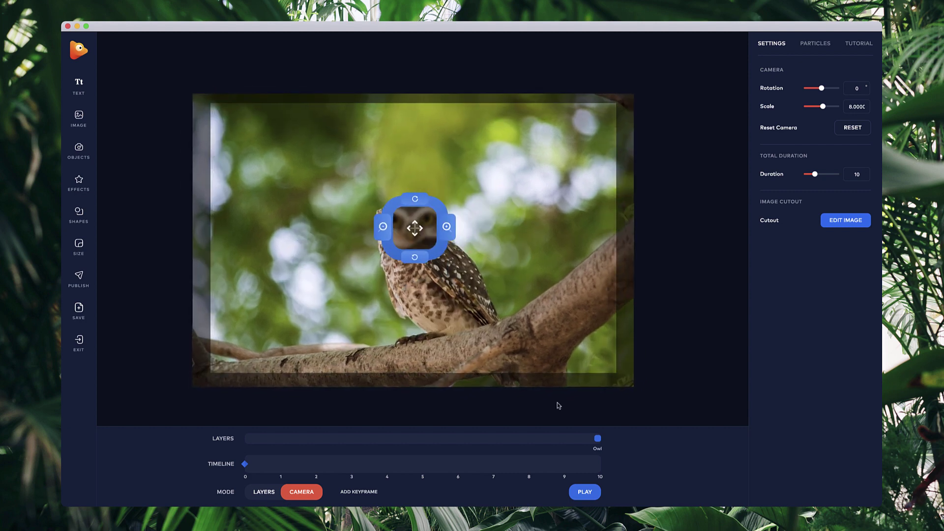
# - Move the Owl layer back to about 5 on the layer track and test the parallax by shifting the camera
pyautogui.click(264, 492)
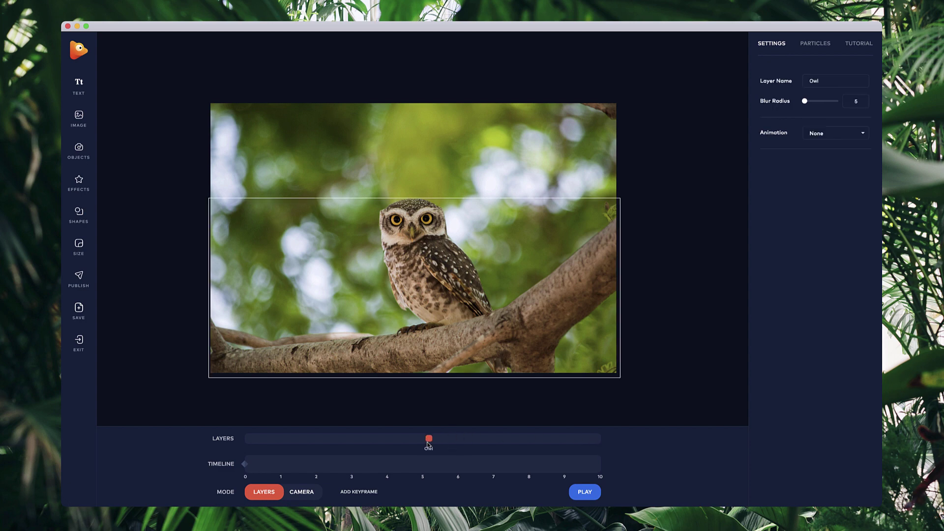
pyautogui.click(302, 492)
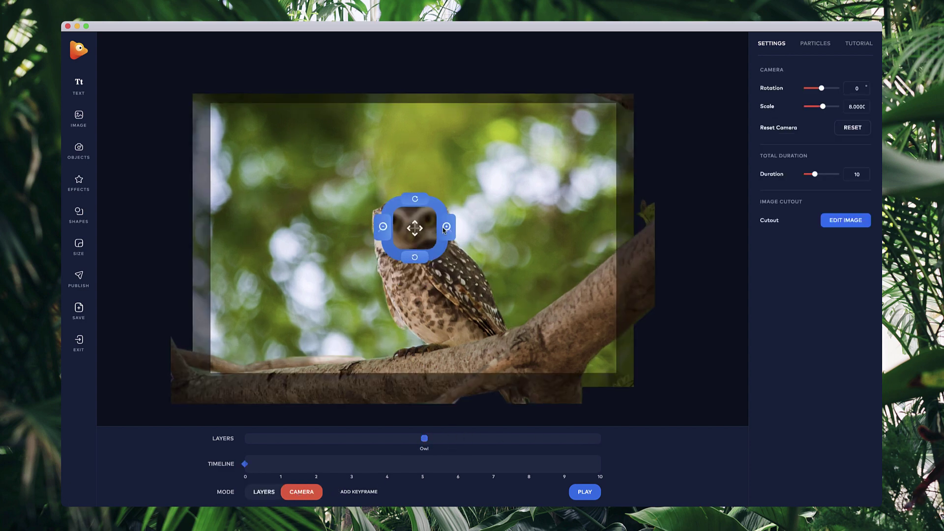
pyautogui.moveTo(415, 228); pyautogui.dragTo(346, 280)
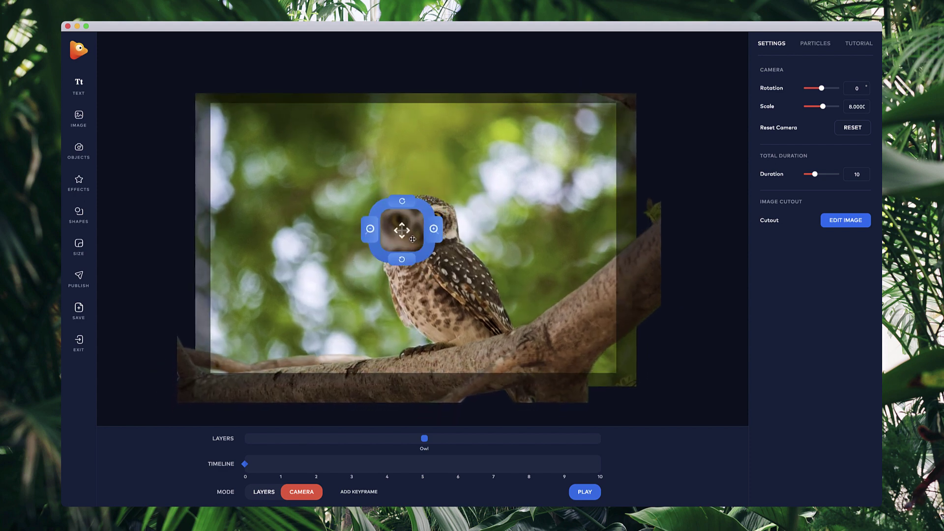
# - In layers mode, add a text object to the scene and replace its placeholder with ZOO
pyautogui.click(264, 491)
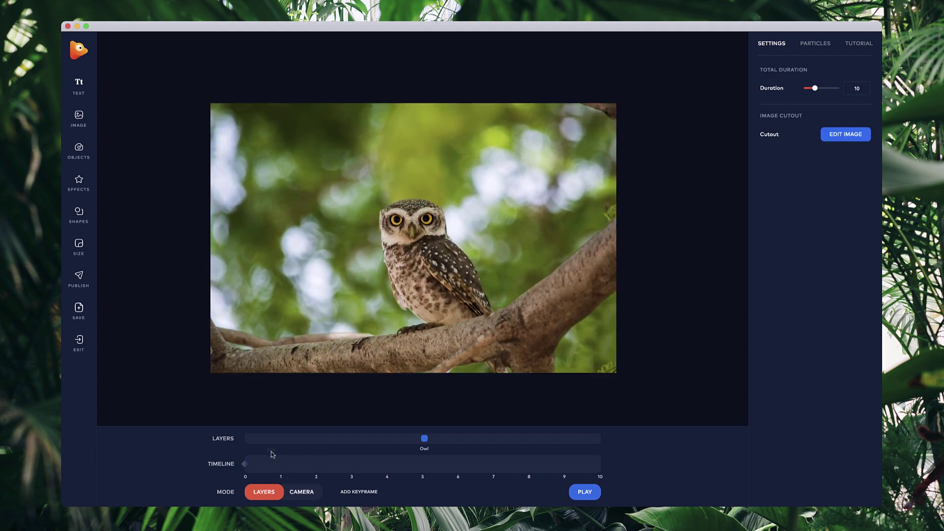
pyautogui.click(79, 85)
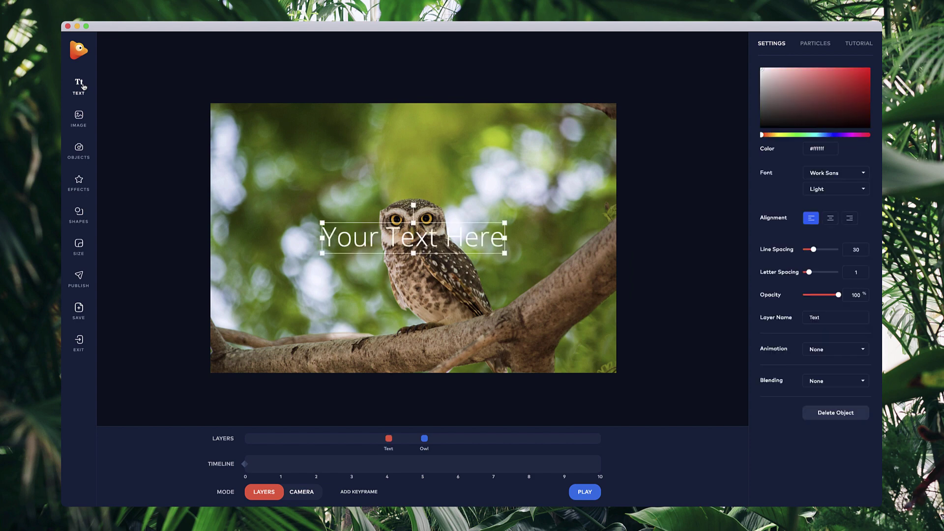
pyautogui.doubleClick(367, 237)
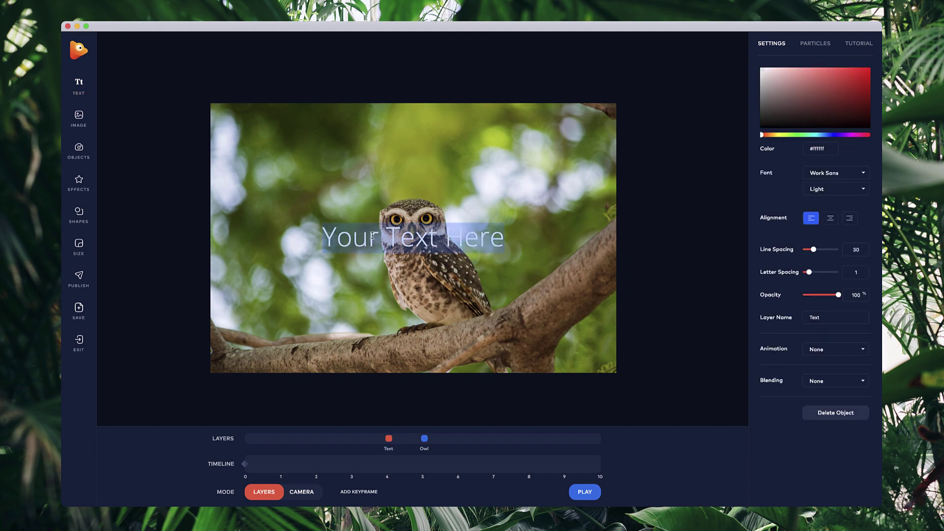
pyautogui.write('ZOO')
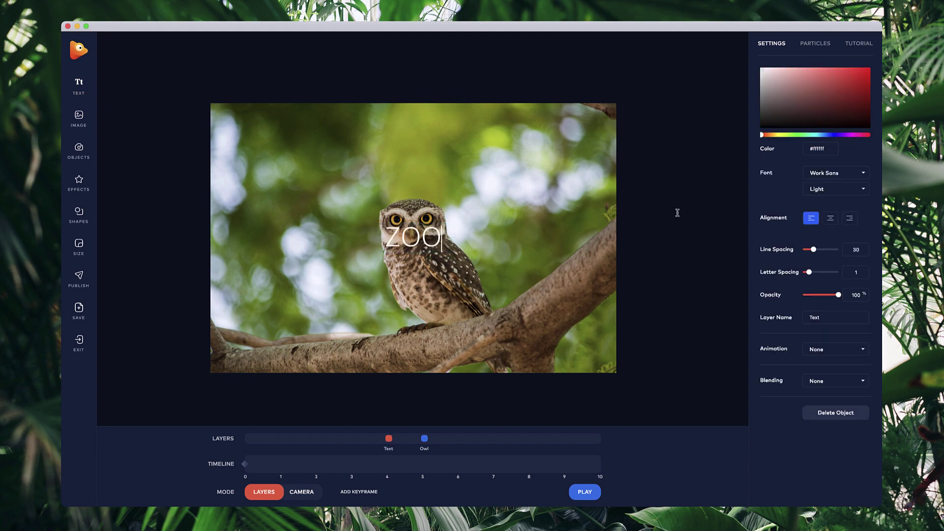
# - Set the ZOO text's letter spacing to 34 and its font to Bebas Neue, and place it just left of the owl
pyautogui.moveTo(806, 274); pyautogui.dragTo(820, 274)
pyautogui.click(835, 172)
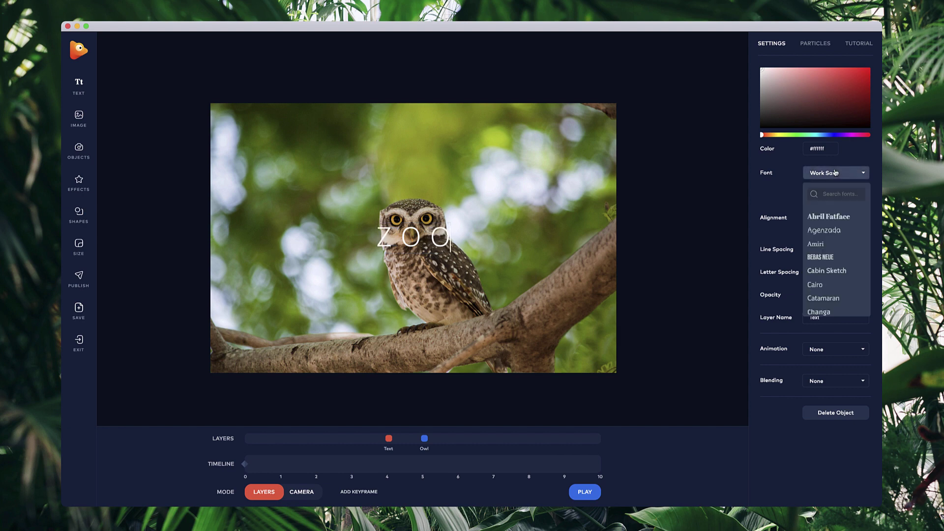
pyautogui.click(821, 257)
pyautogui.click(396, 220)
pyautogui.moveTo(433, 231)
pyautogui.mouseDown()
pyautogui.moveTo(345, 246)
pyautogui.moveTo(354, 242)
pyautogui.mouseUp()
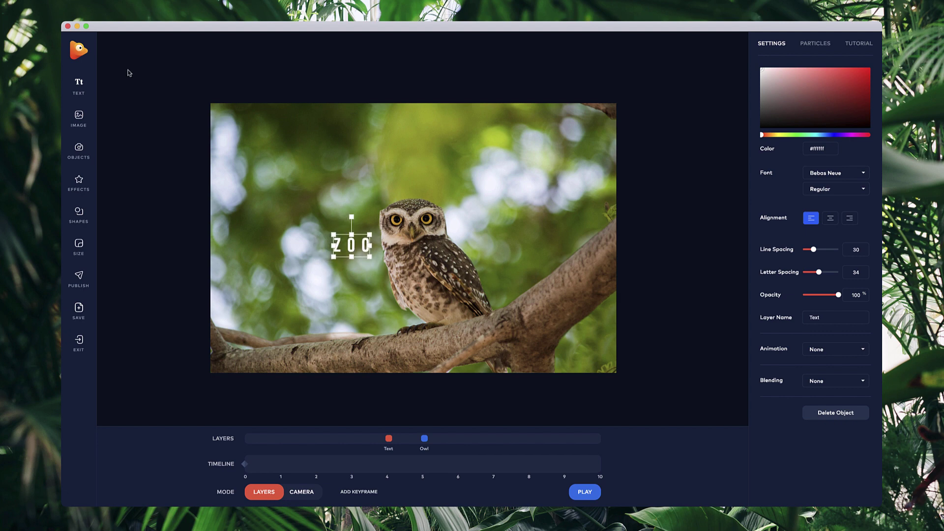
# - Add a second text object to the scene and replace its placeholder with OPEN
pyautogui.click(80, 87)
pyautogui.doubleClick(464, 249)
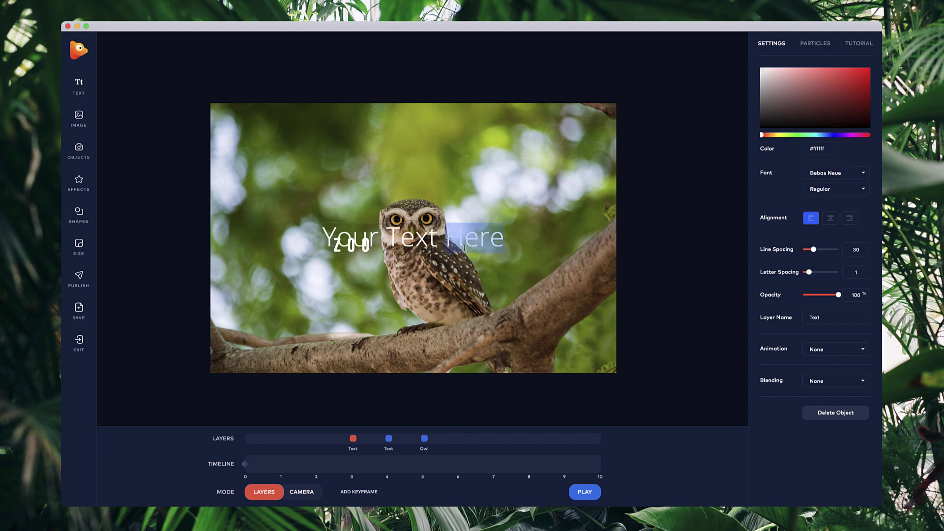
pyautogui.press('super+a')
pyautogui.write('O')
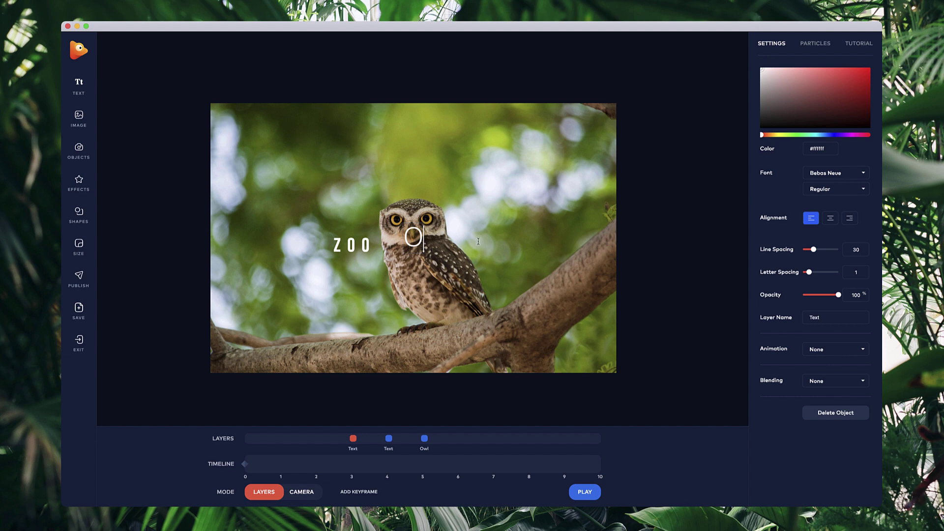
pyautogui.write('PEN')
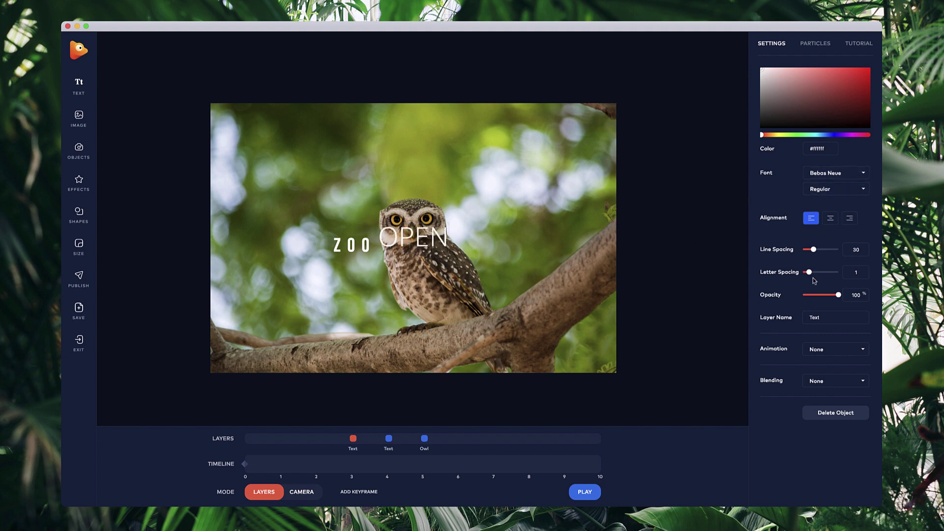
# - Set the OPEN text's letter spacing to 21 and its font to Work Sans Regular, and fit it directly below ZOO
pyautogui.moveTo(810, 274); pyautogui.dragTo(820, 272)
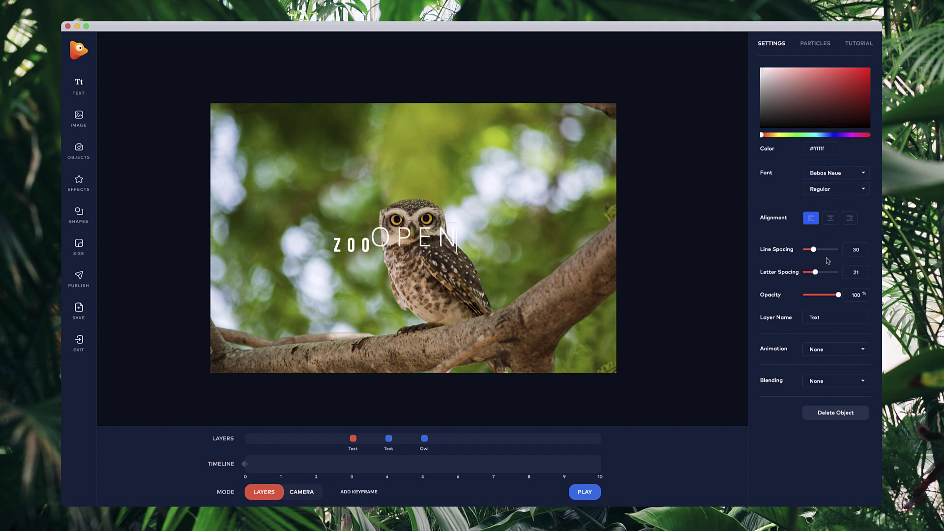
pyautogui.click(838, 173)
pyautogui.scroll(-5, 834, 276)
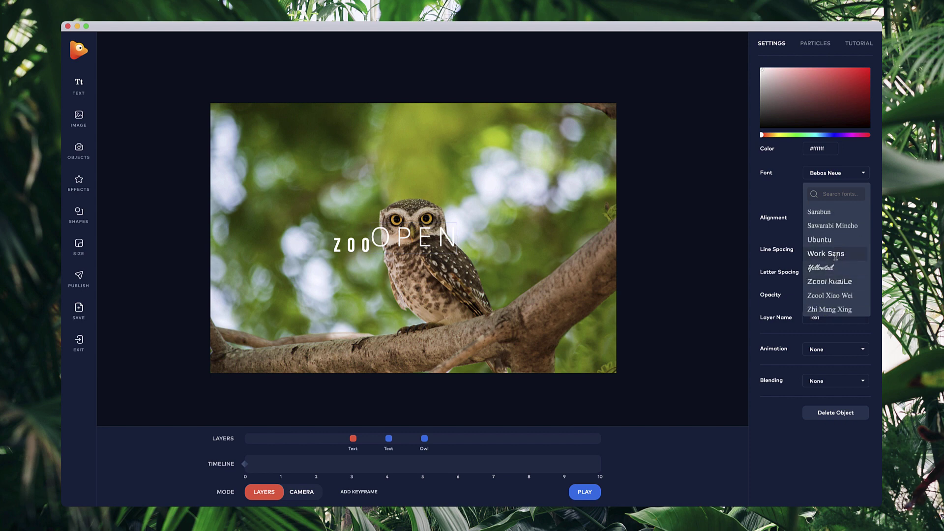
pyautogui.click(461, 225)
pyautogui.click(460, 227)
pyautogui.moveTo(459, 225)
pyautogui.mouseDown()
pyautogui.moveTo(364, 264)
pyautogui.moveTo(355, 237)
pyautogui.moveTo(355, 257)
pyautogui.moveTo(368, 254)
pyautogui.moveTo(352, 258)
pyautogui.mouseUp()
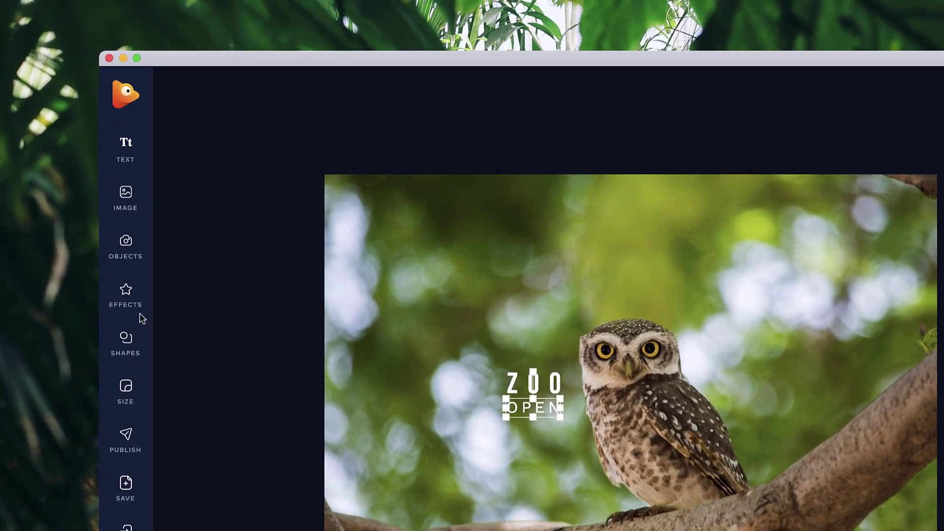
# - Add the blue side-view butterfly effect, shrink it and place it on the branch at the photo's lower left
pyautogui.click(126, 295)
pyautogui.click(245, 105)
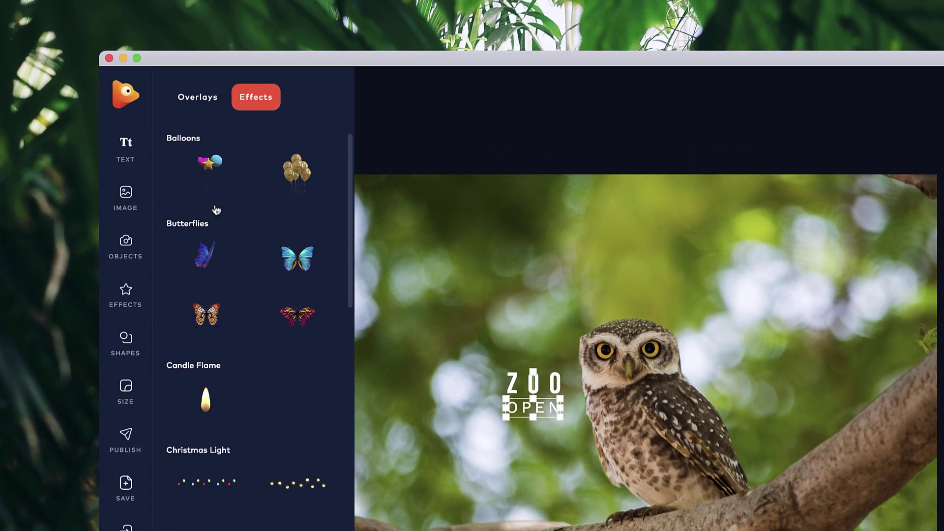
pyautogui.click(205, 256)
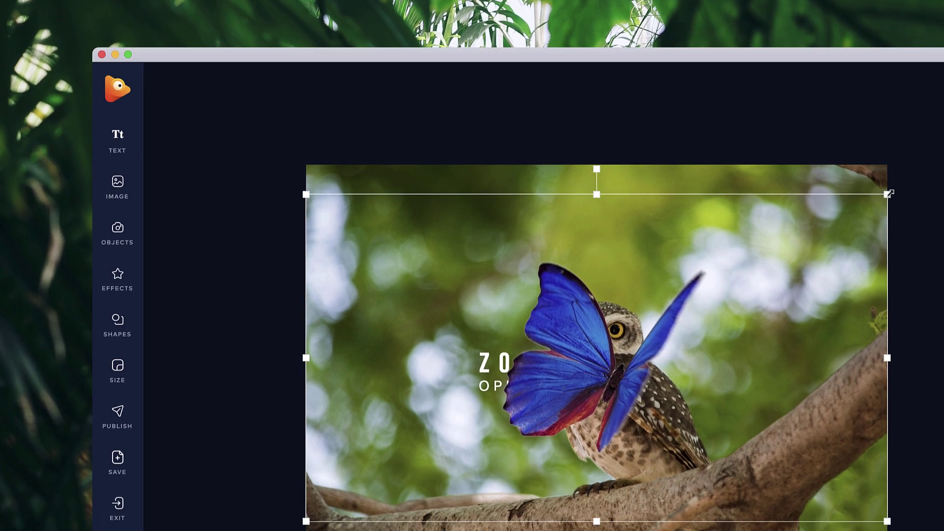
pyautogui.moveTo(936, 205); pyautogui.dragTo(455, 466)
pyautogui.moveTo(302, 315); pyautogui.dragTo(316, 315)
pyautogui.moveTo(258, 346); pyautogui.dragTo(302, 362)
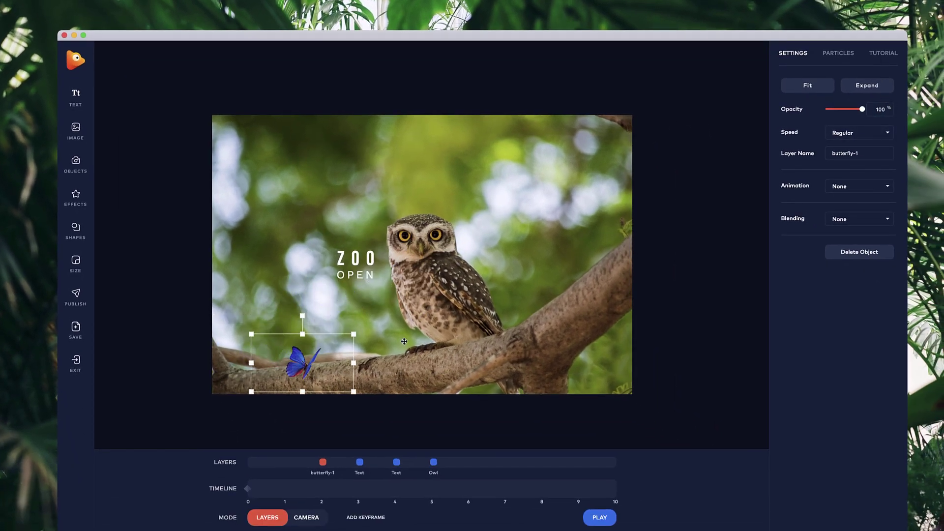
# - Set the butterfly's speed to Slow and move its layer to 5 on the layer track, level with the owl
pyautogui.click(858, 132)
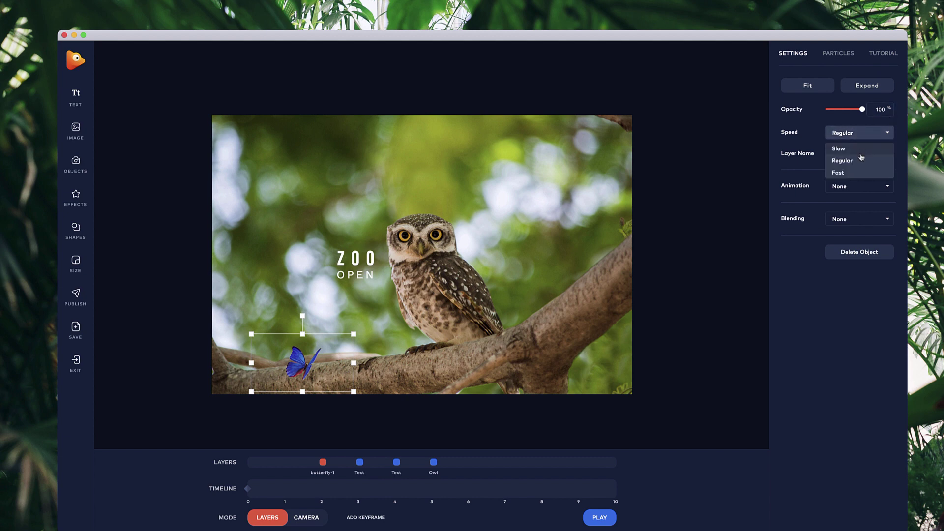
pyautogui.click(854, 148)
pyautogui.click(722, 314)
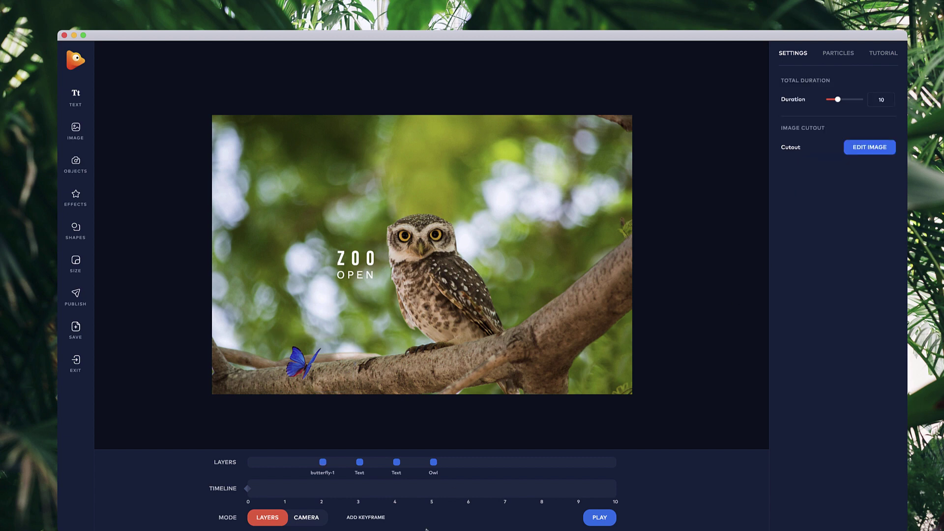
pyautogui.click(306, 367)
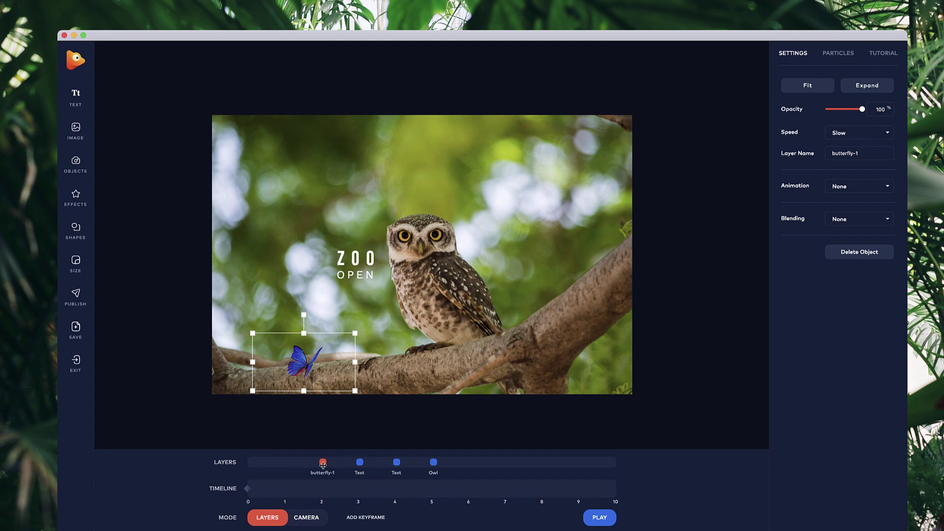
pyautogui.moveTo(358, 470); pyautogui.dragTo(434, 473)
# - Nudge the ZOO and OPEN texts slightly to the left, away from the owl
pyautogui.click(370, 258)
pyautogui.click(365, 275)
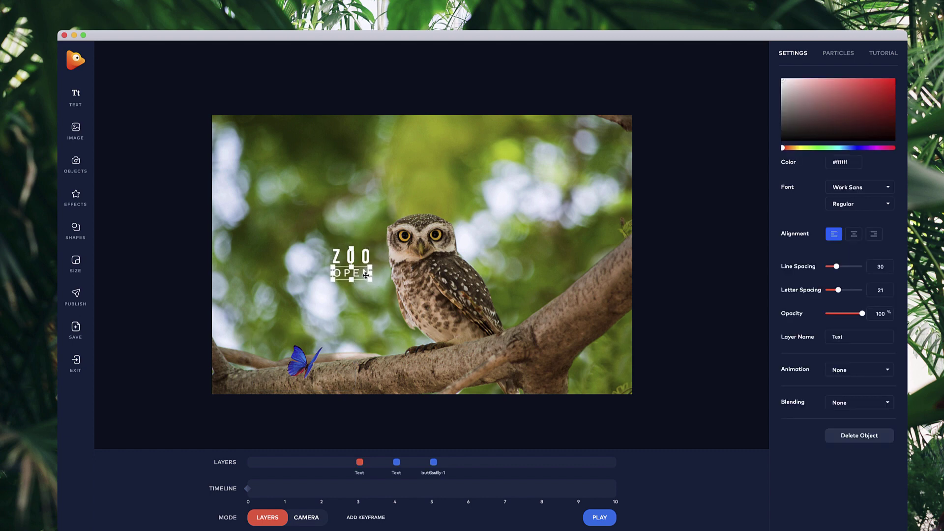
pyautogui.click(647, 380)
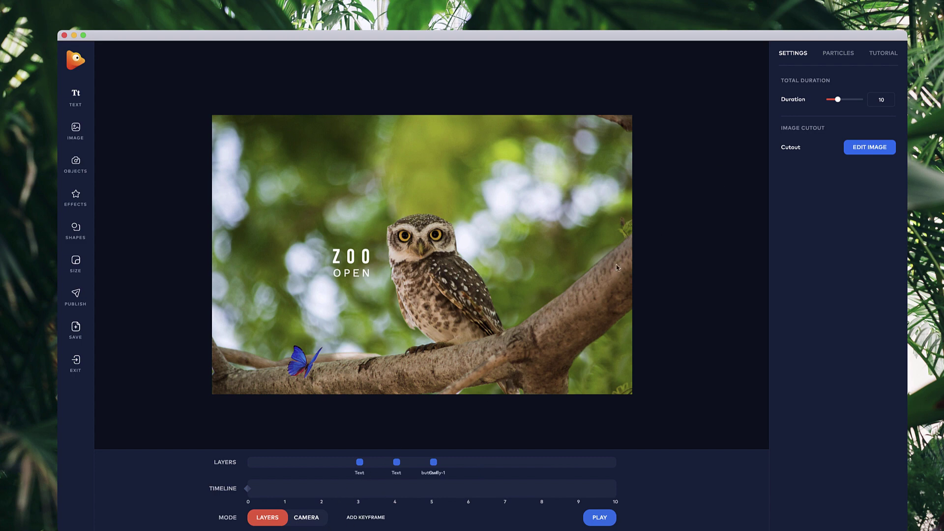
# - Turn on green leaf particles and set their blur to 27, size to 90 and quantity to 30
pyautogui.click(839, 57)
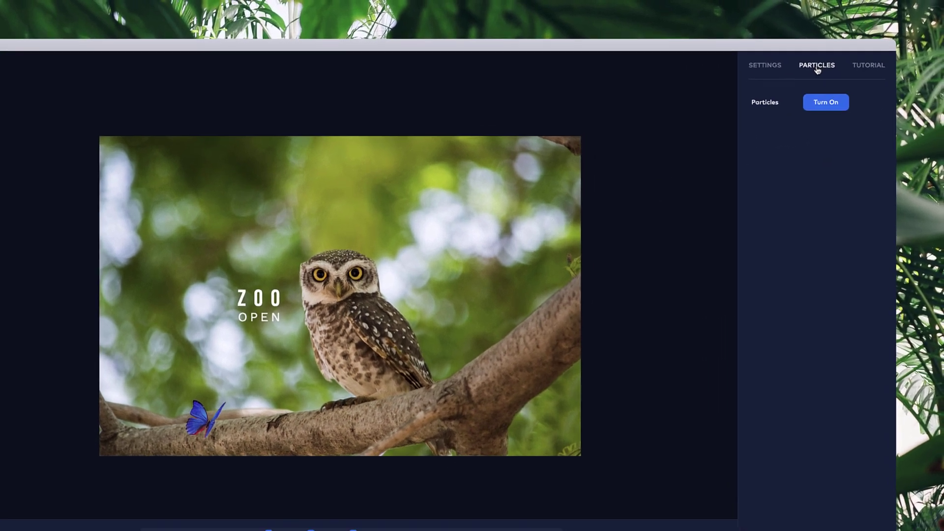
pyautogui.click(857, 86)
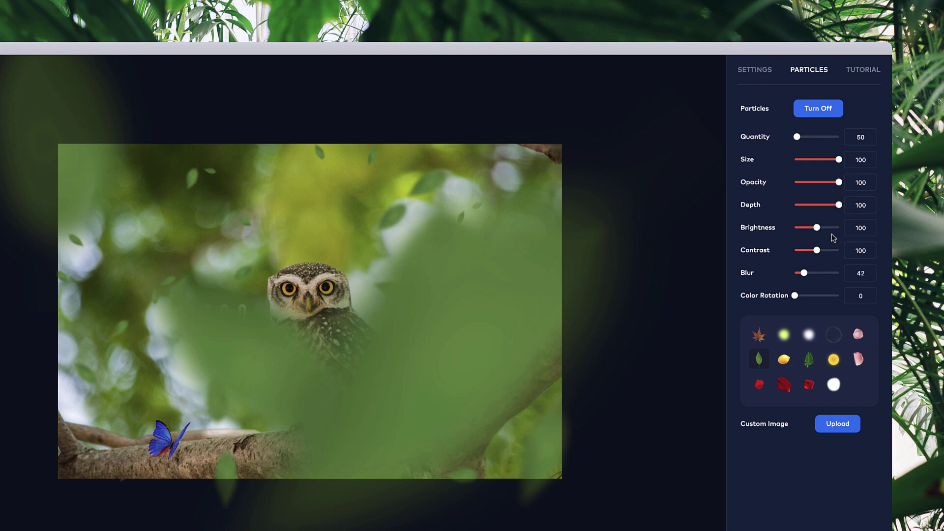
pyautogui.moveTo(805, 273); pyautogui.dragTo(801, 274)
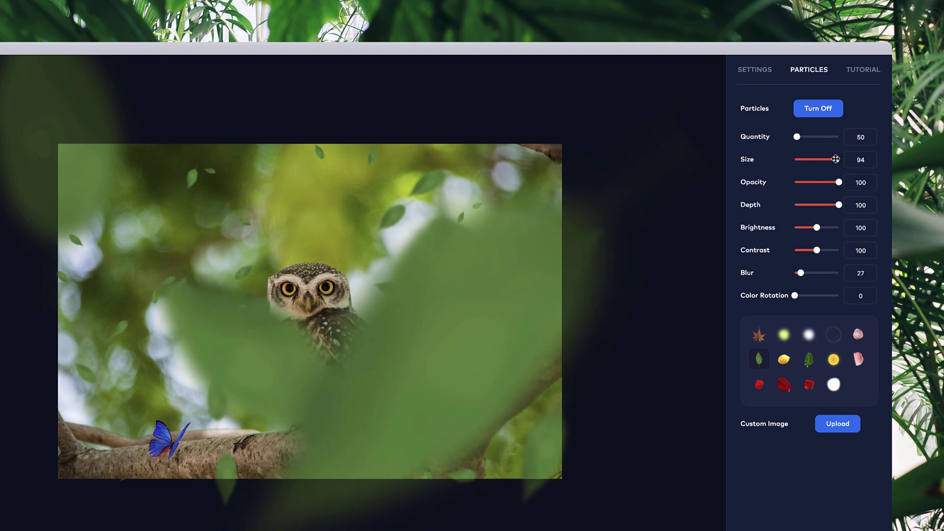
pyautogui.moveTo(838, 159); pyautogui.dragTo(798, 138)
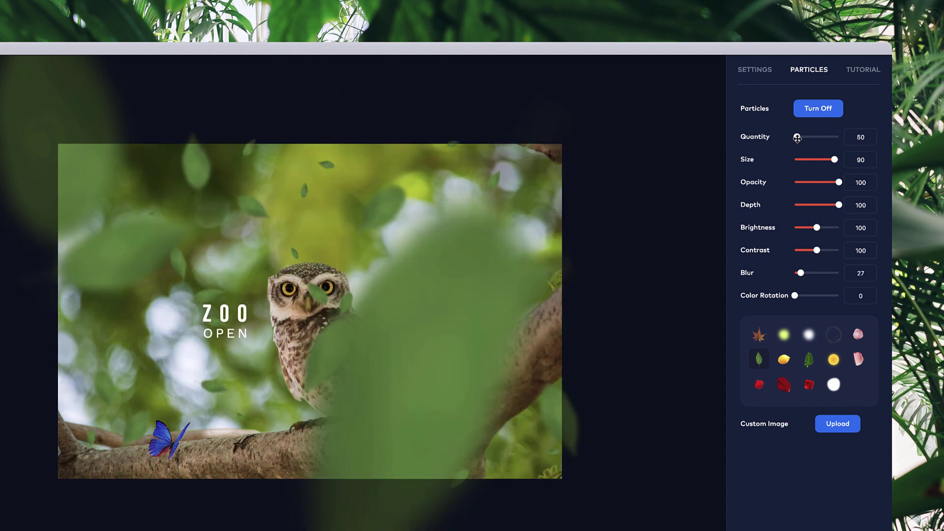
pyautogui.doubleClick(861, 136)
pyautogui.write('3')
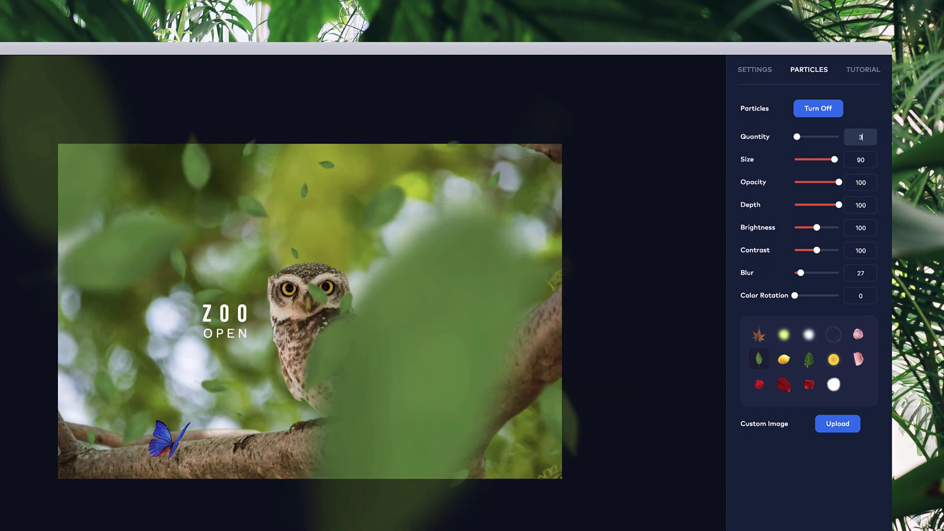
pyautogui.write('0')
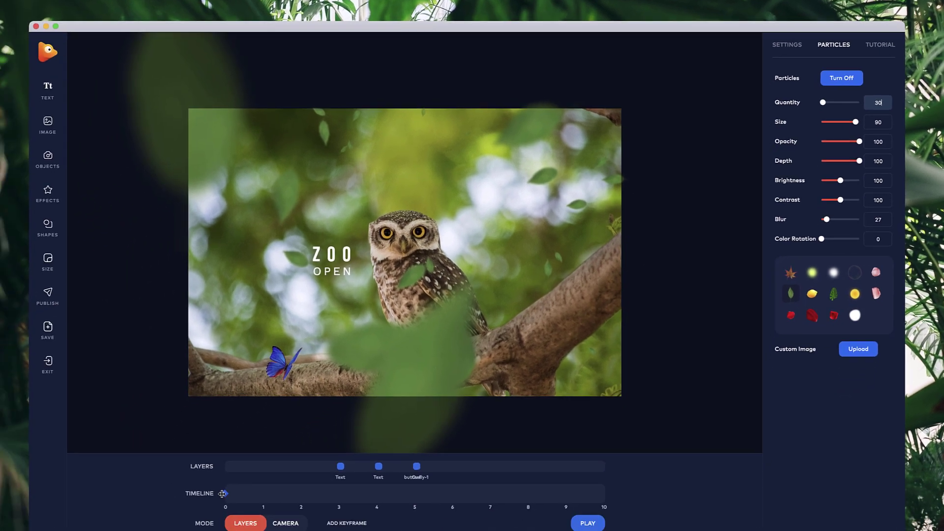
# - In camera mode, tilt the starting view slightly counterclockwise and shift the camera toward the lower right
pyautogui.click(286, 522)
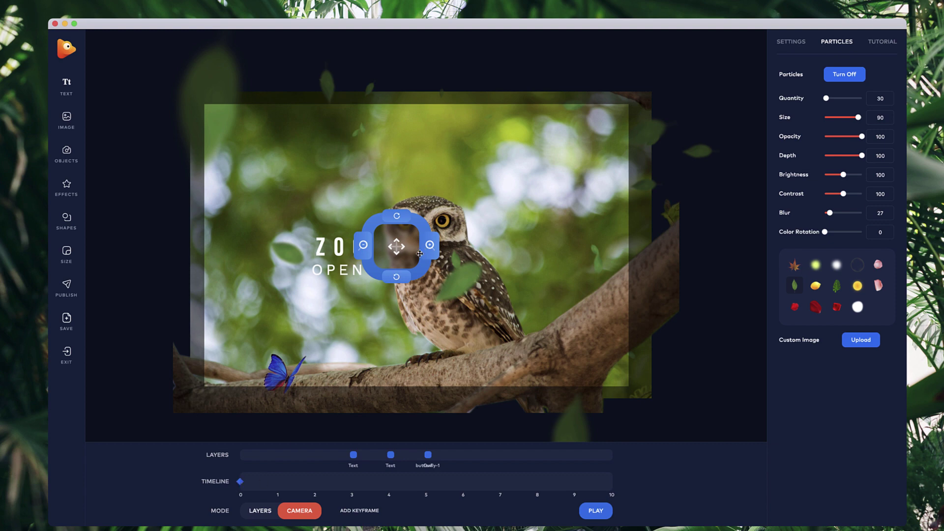
pyautogui.click(398, 278)
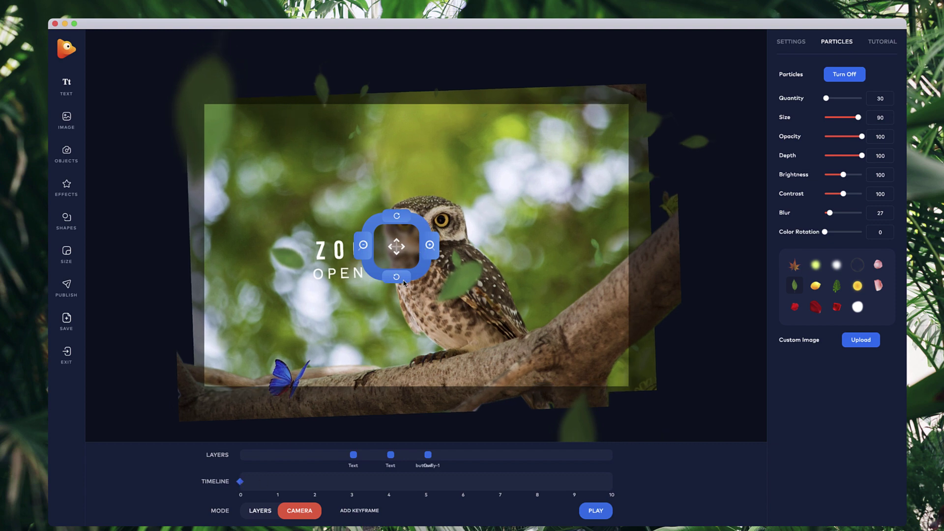
pyautogui.moveTo(397, 265); pyautogui.dragTo(438, 276)
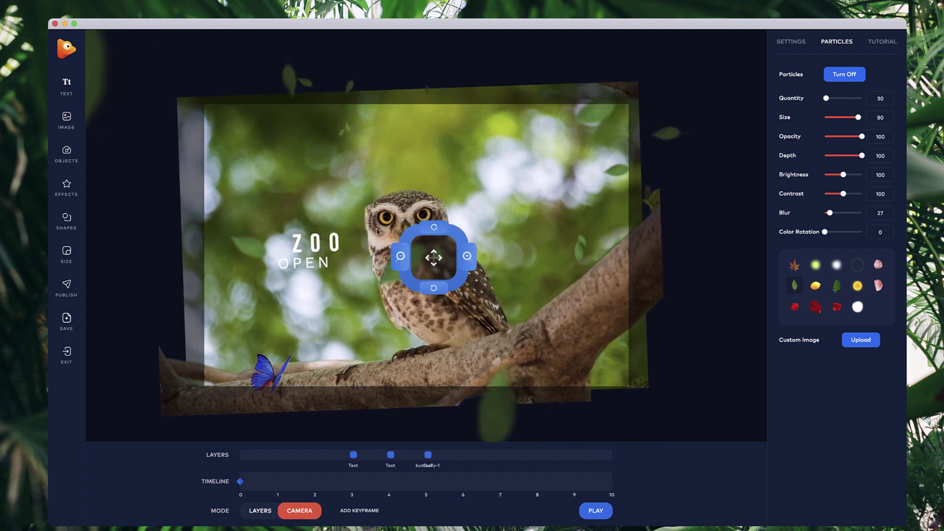
# - Add a camera keyframe at 5 seconds on the timeline and zoom the camera in on the scene
pyautogui.click(426, 482)
pyautogui.moveTo(426, 482)
pyautogui.mouseDown()
pyautogui.moveTo(502, 484)
pyautogui.moveTo(372, 481)
pyautogui.moveTo(471, 486)
pyautogui.moveTo(384, 484)
pyautogui.moveTo(427, 483)
pyautogui.mouseUp()
pyautogui.click(467, 256)
pyautogui.click(467, 256)
pyautogui.click(467, 256)
pyautogui.click(467, 256)
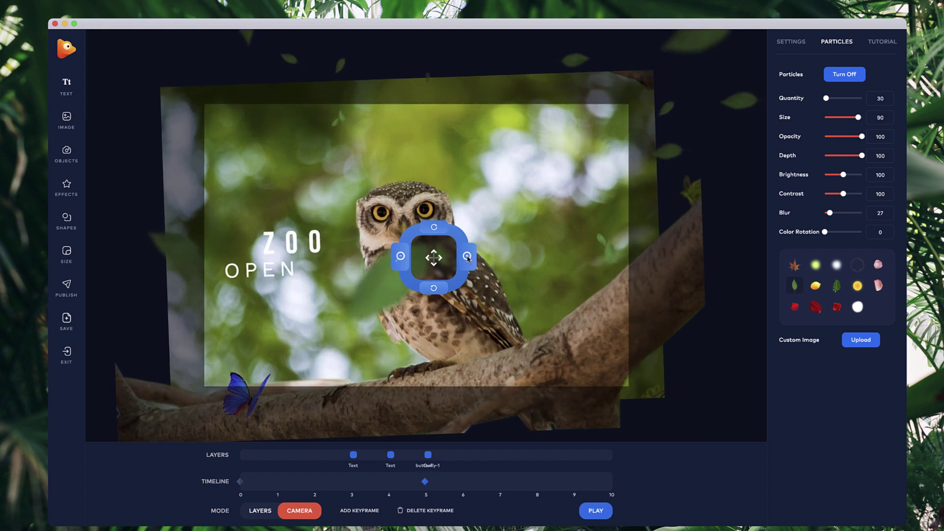
pyautogui.click(467, 256)
pyautogui.click(467, 256)
pyautogui.click(467, 256)
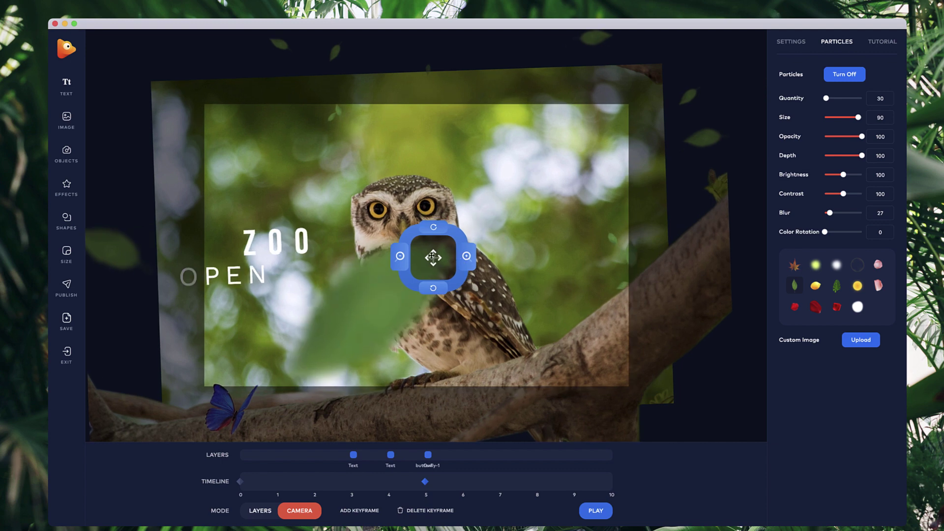
# - At the 5-second keyframe, shift the camera to the left, tilt the view clockwise and zoom in slightly more
pyautogui.moveTo(450, 258); pyautogui.dragTo(390, 245)
pyautogui.click(381, 278)
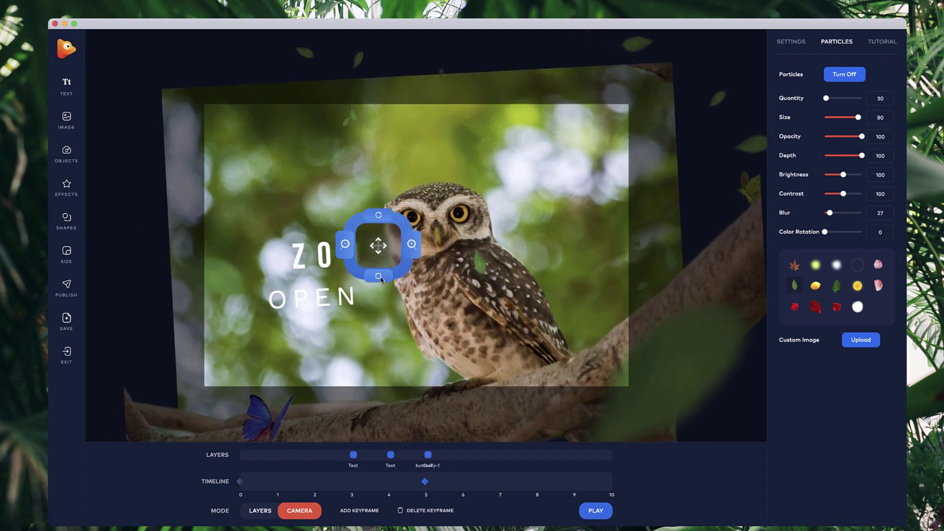
pyautogui.click(380, 279)
pyautogui.click(379, 216)
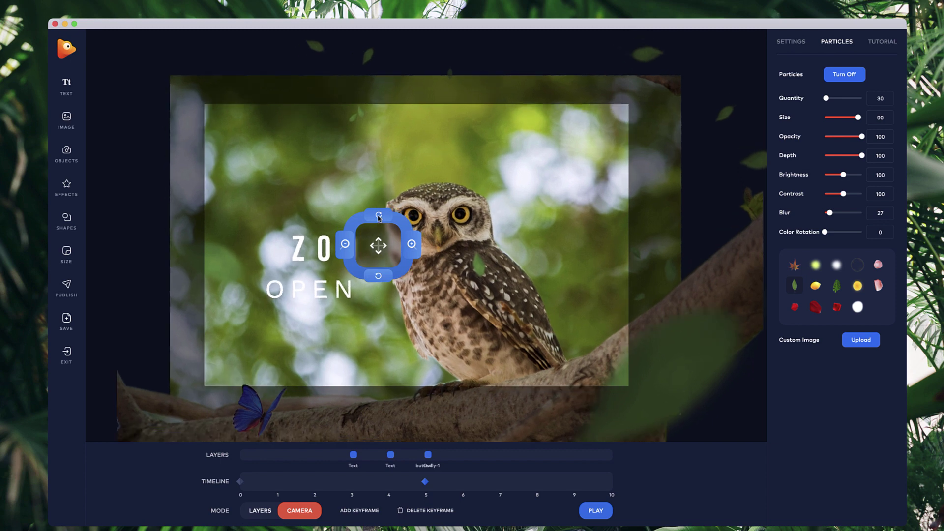
pyautogui.click(379, 216)
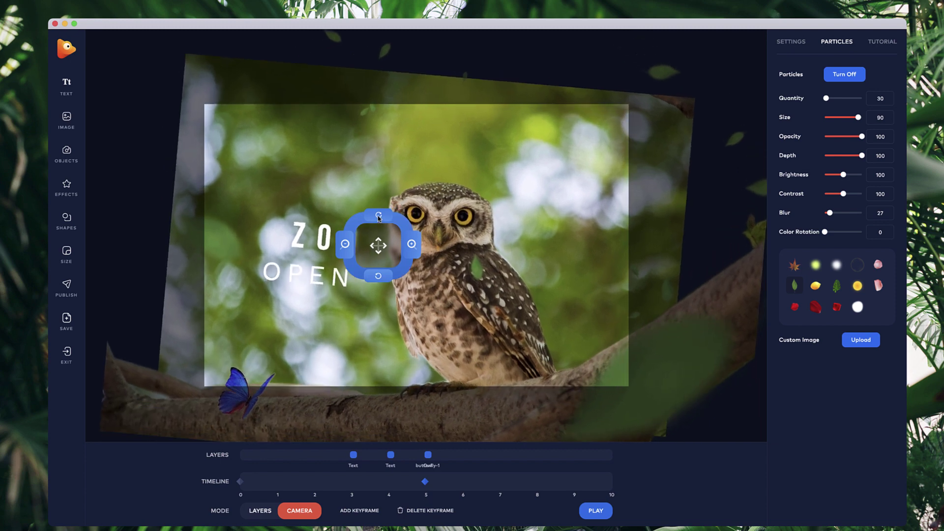
pyautogui.click(411, 250)
pyautogui.click(411, 251)
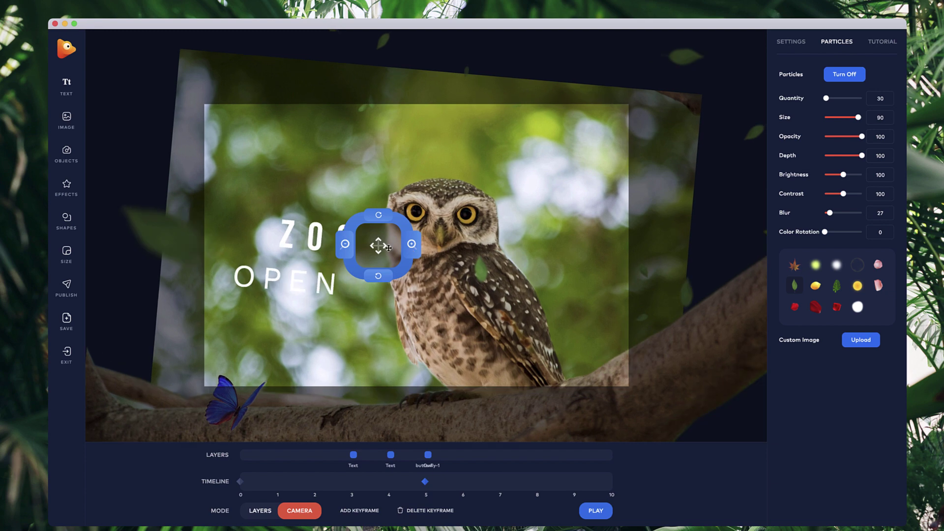
pyautogui.moveTo(389, 249); pyautogui.dragTo(394, 252)
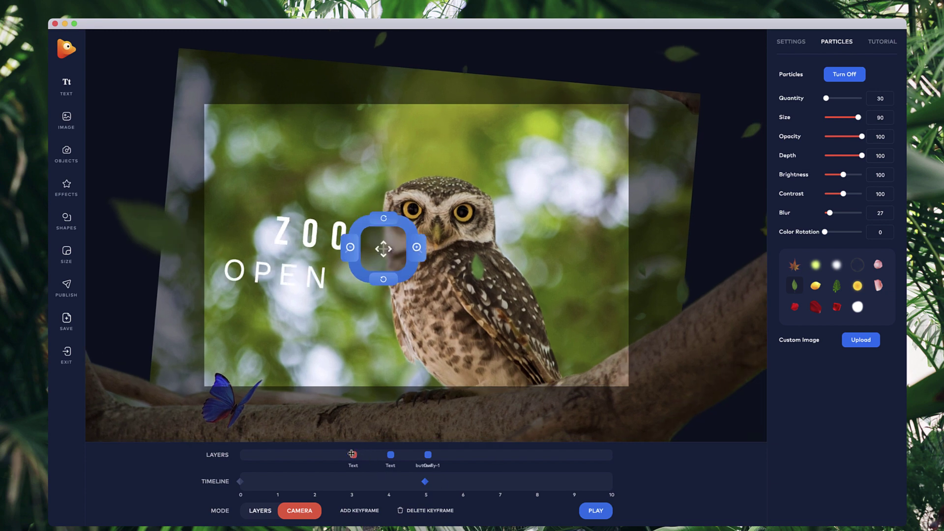
# - Move the OPEN text layer to 4 on the layer track, level with the ZOO text
pyautogui.moveTo(354, 456); pyautogui.dragTo(389, 456)
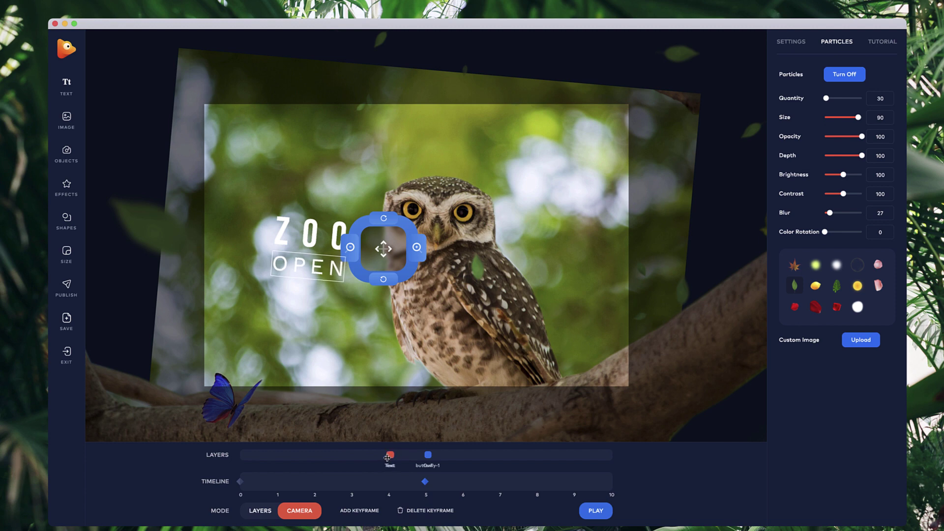
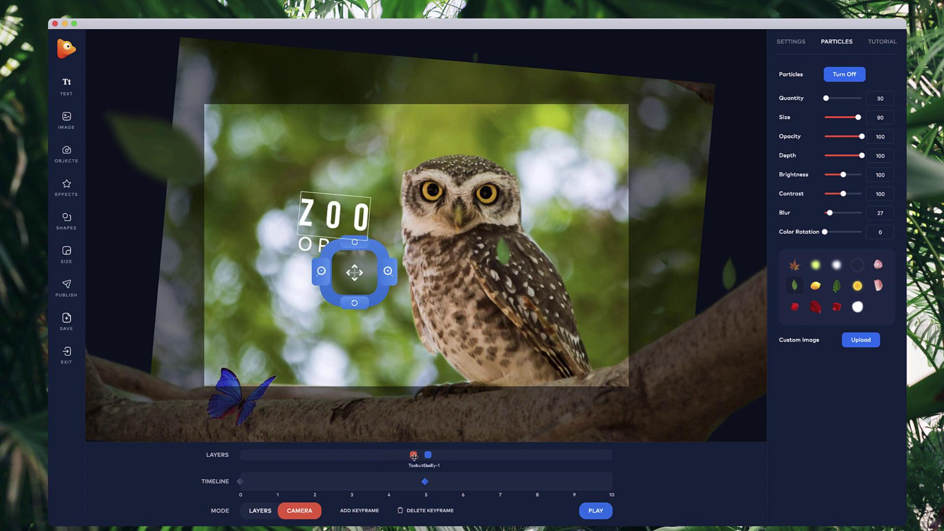
# - Level the camera tilt at the 5-second keyframe and shift the camera slightly down and to the left
pyautogui.click(355, 305)
pyautogui.click(355, 304)
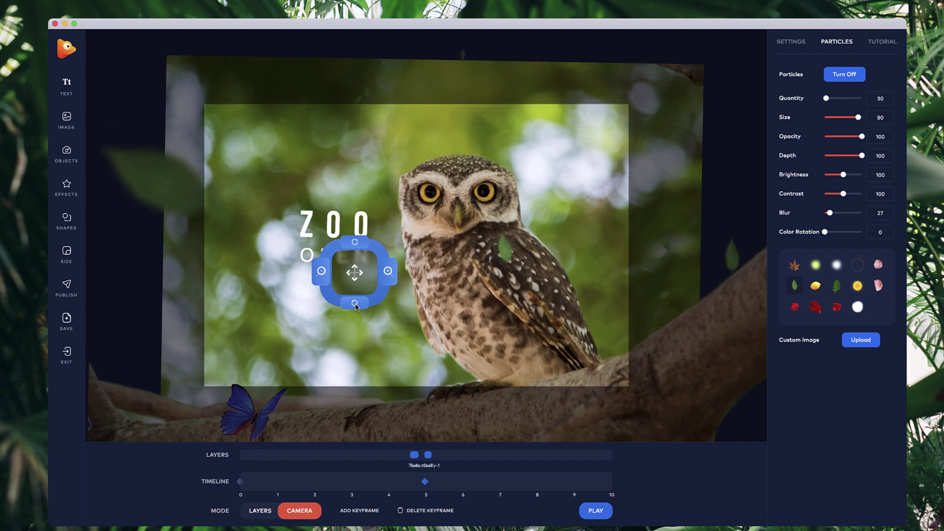
pyautogui.moveTo(364, 286); pyautogui.dragTo(366, 291)
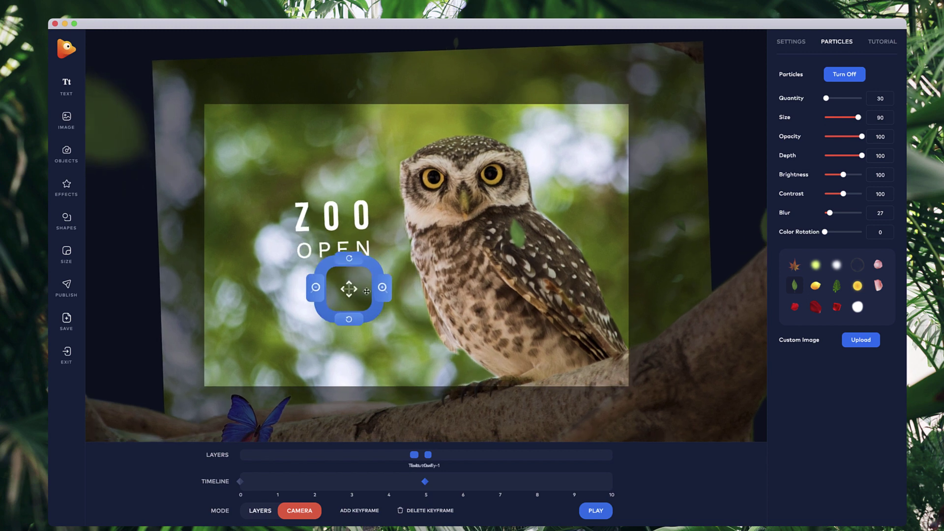
pyautogui.click(346, 322)
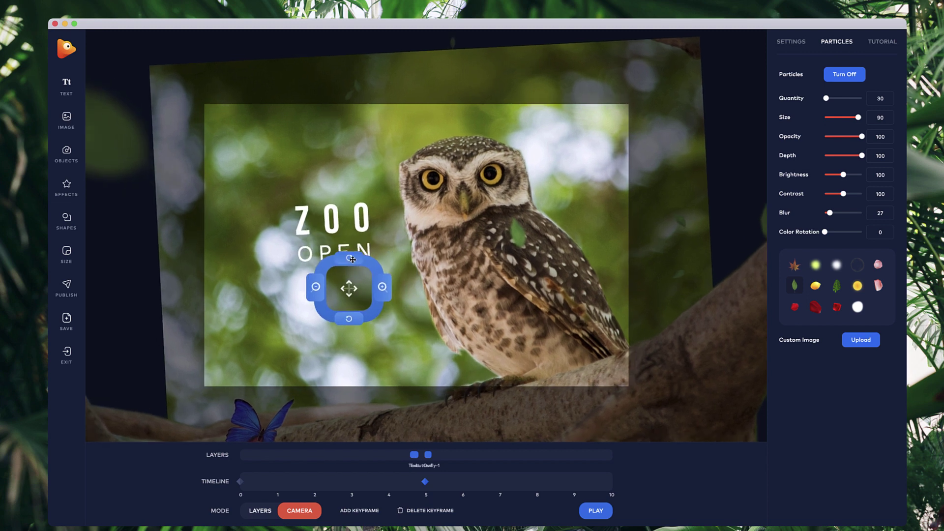
pyautogui.click(351, 259)
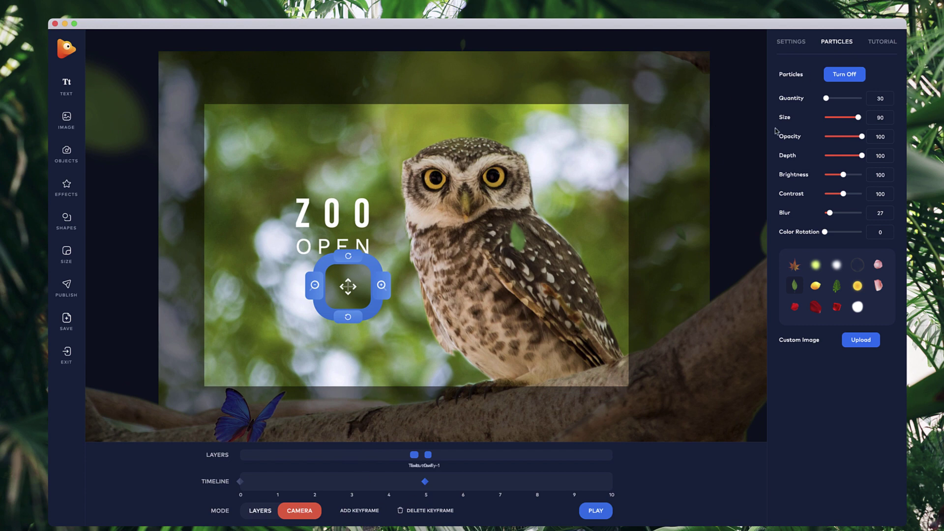
# - Set the camera rotation at the 5-second keyframe to 0° in the camera settings and preview the animation
pyautogui.click(795, 41)
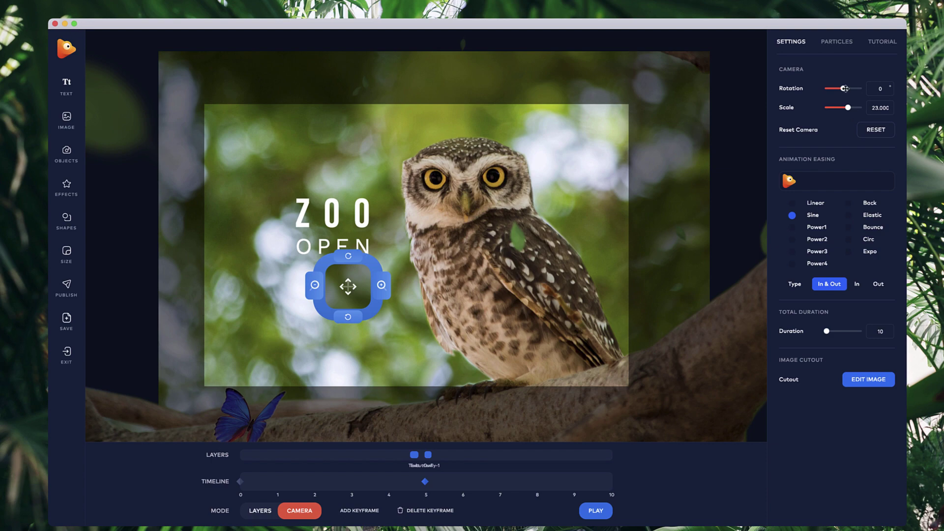
pyautogui.moveTo(844, 88); pyautogui.dragTo(844, 87)
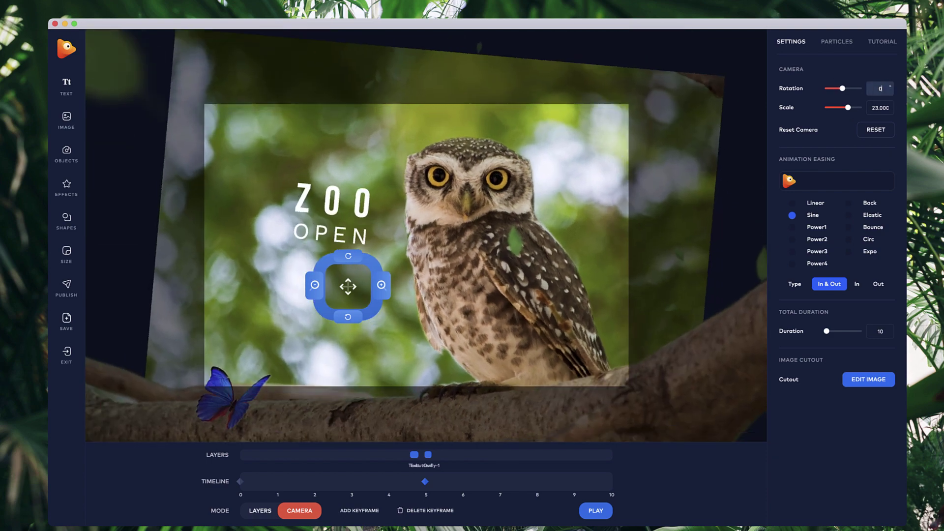
pyautogui.press('Return')
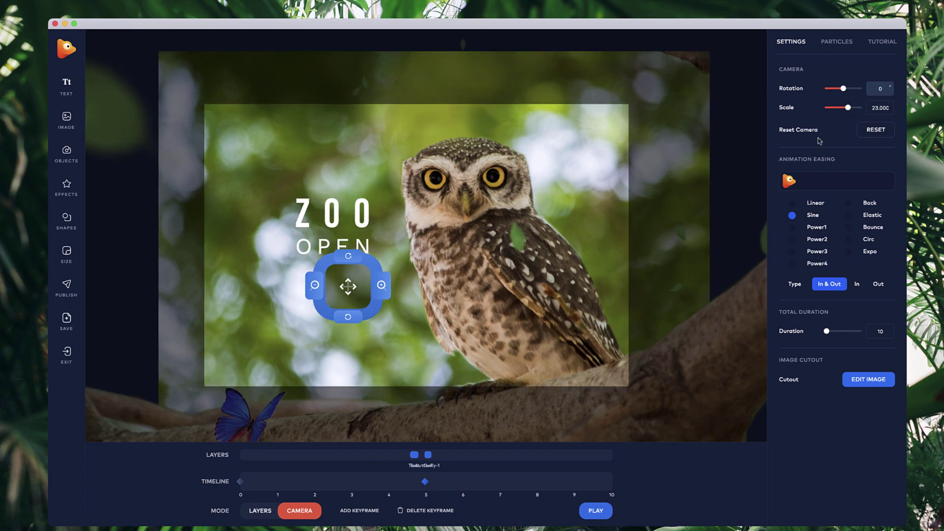
pyautogui.click(593, 513)
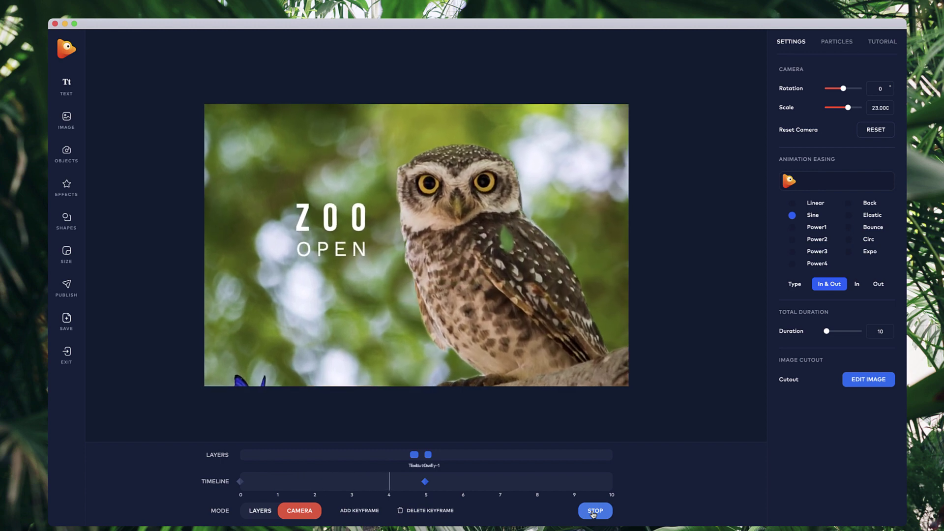
# - Set the camera rotation at the 5-second keyframe to 5°
pyautogui.click(425, 482)
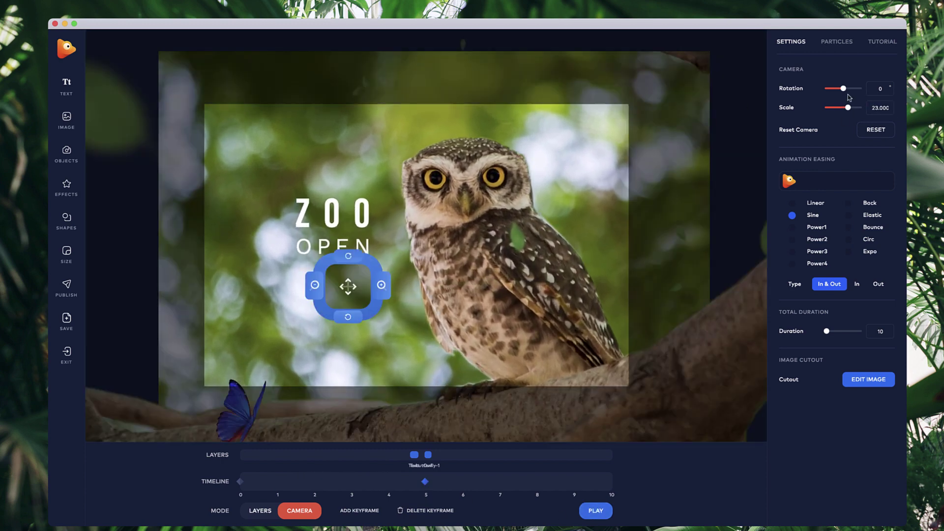
pyautogui.moveTo(845, 88); pyautogui.dragTo(846, 92)
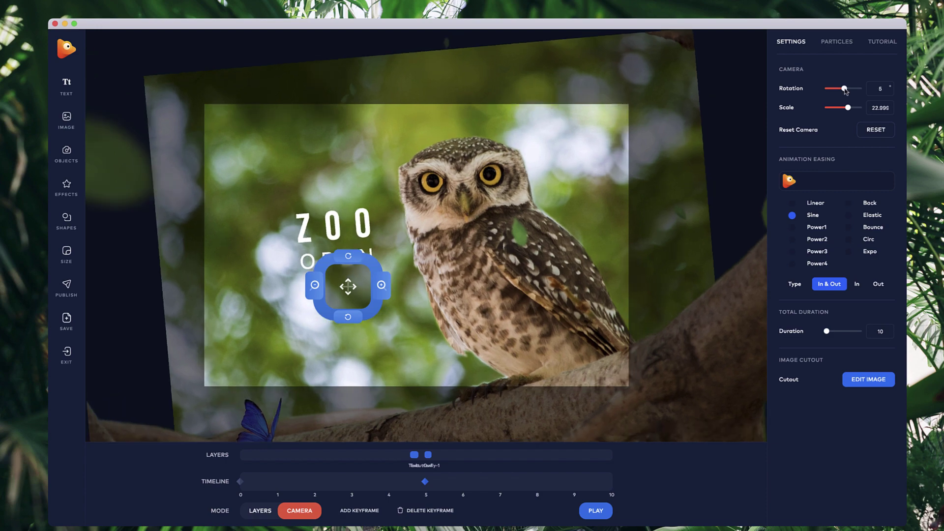
# - At the starting keyframe, set the camera rotation to -6° and the scale to 10.4, and shift the camera slightly toward the lower left
pyautogui.click(240, 482)
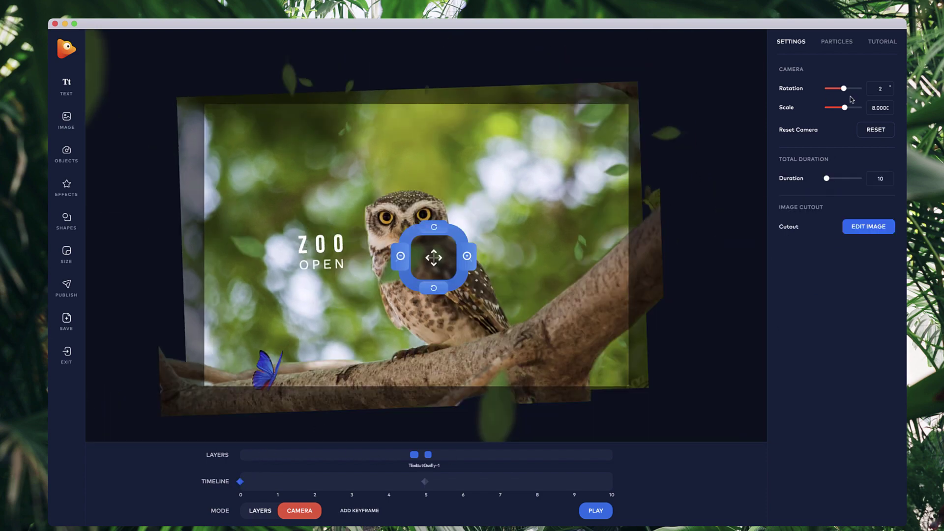
pyautogui.moveTo(844, 89); pyautogui.dragTo(845, 108)
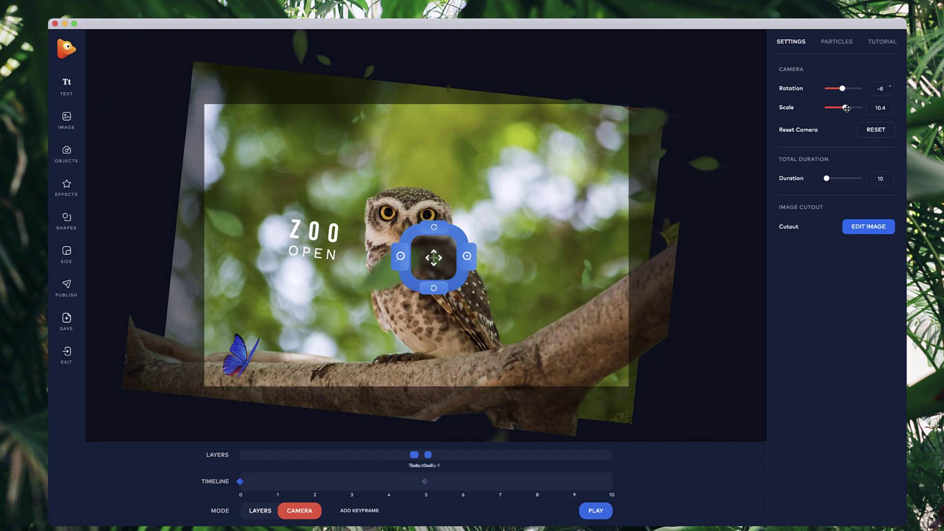
pyautogui.moveTo(415, 265); pyautogui.dragTo(408, 270)
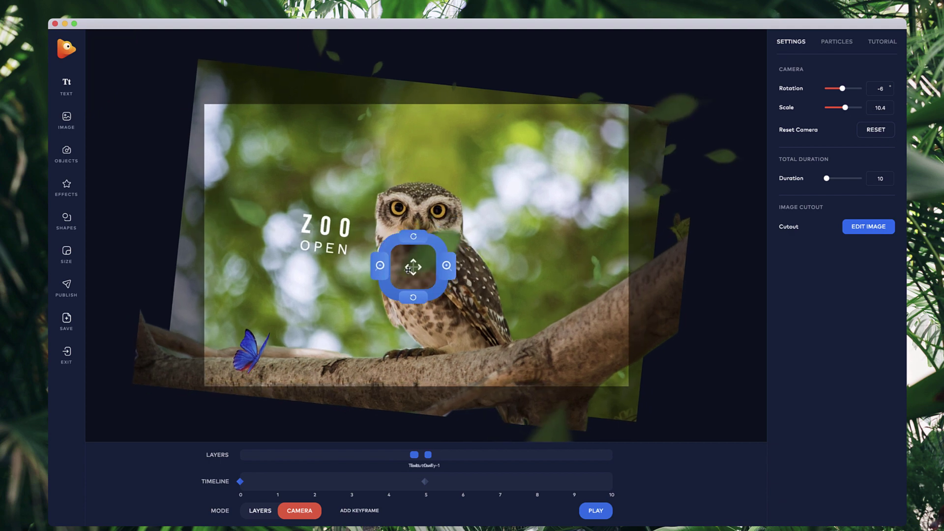
# - Play the animation from the start to check the camera movement between the two keyframes
pyautogui.click(424, 482)
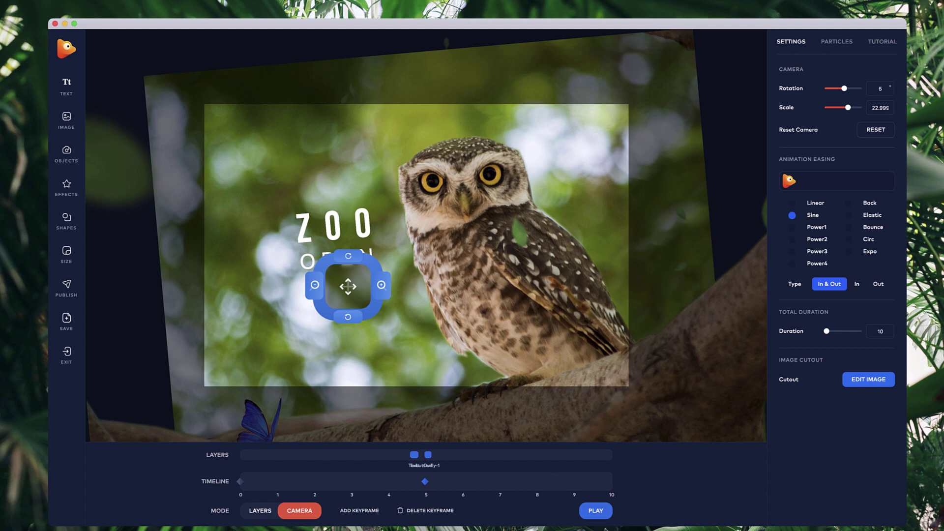
pyautogui.click(604, 512)
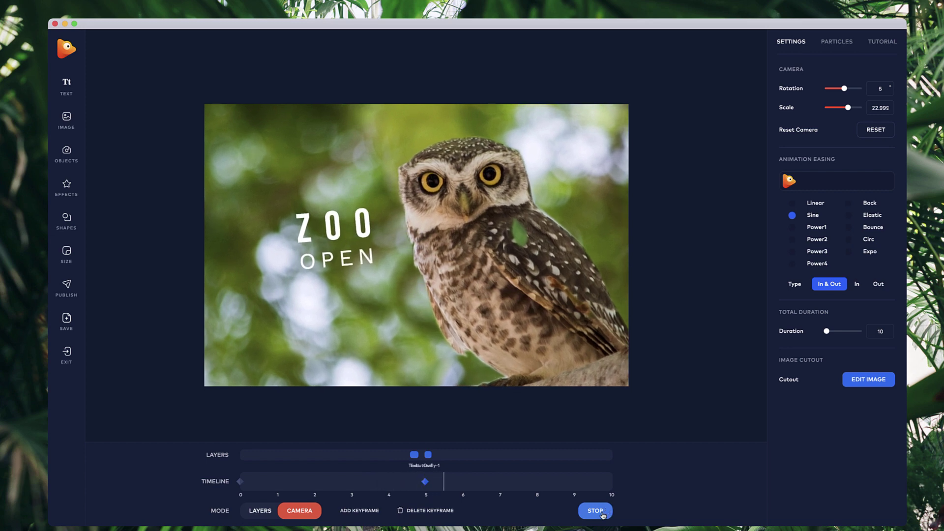
pyautogui.click(595, 511)
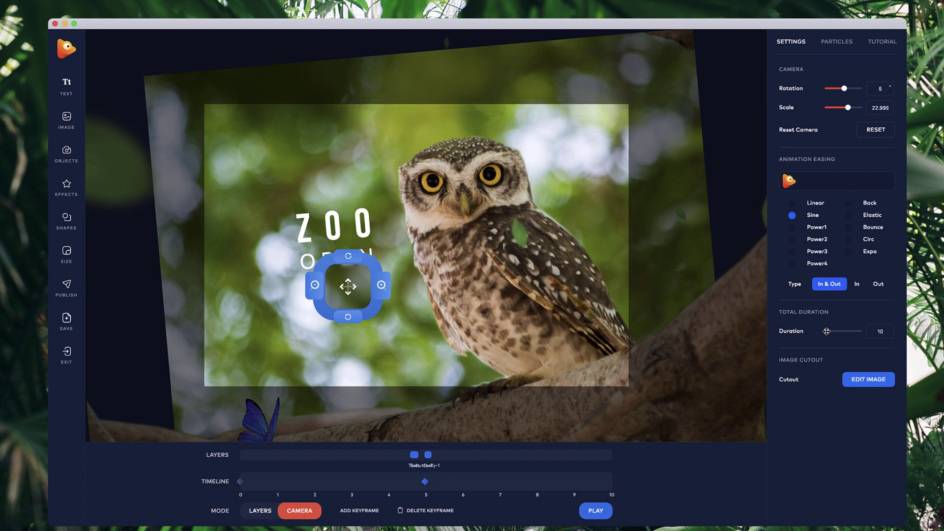
pyautogui.moveTo(826, 332); pyautogui.dragTo(826, 331)
# - Add a camera keyframe that repeats the starting view and move it to 10 seconds on the timeline
pyautogui.click(241, 482)
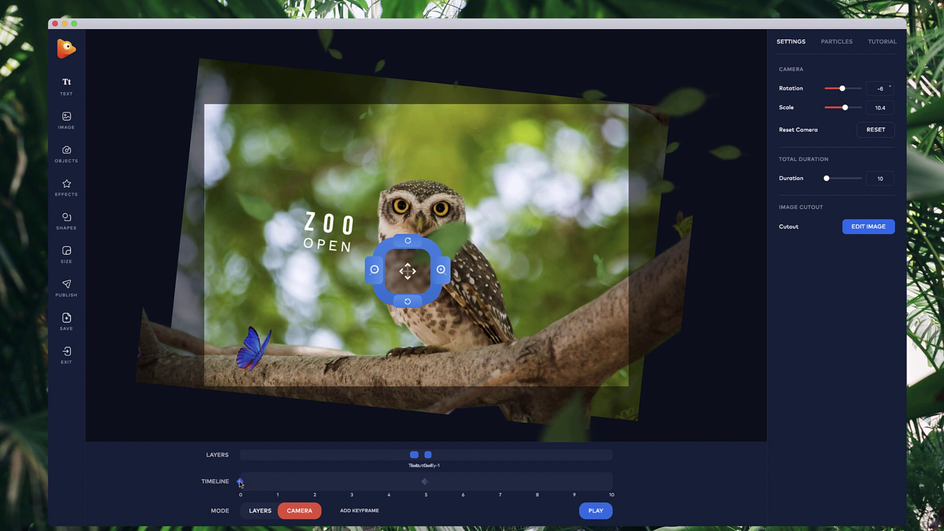
pyautogui.click(270, 483)
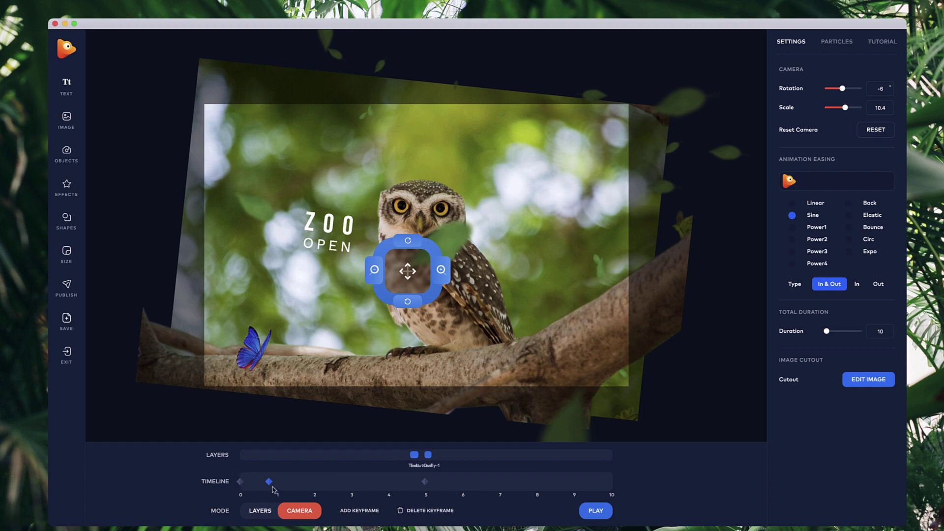
pyautogui.moveTo(272, 488); pyautogui.dragTo(613, 491)
pyautogui.click(426, 481)
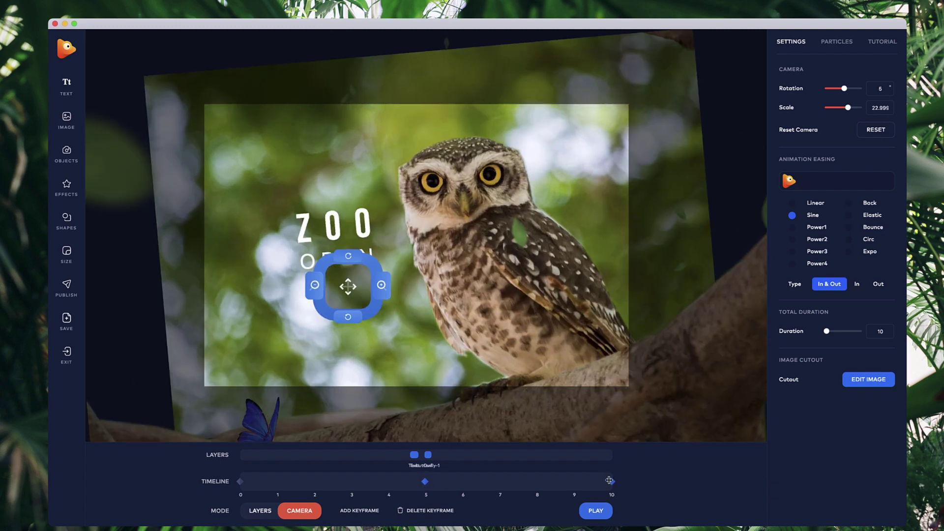
# - Try several animation easings on the 10-second keyframe and set it to Power3 with the In & Out type
pyautogui.click(610, 481)
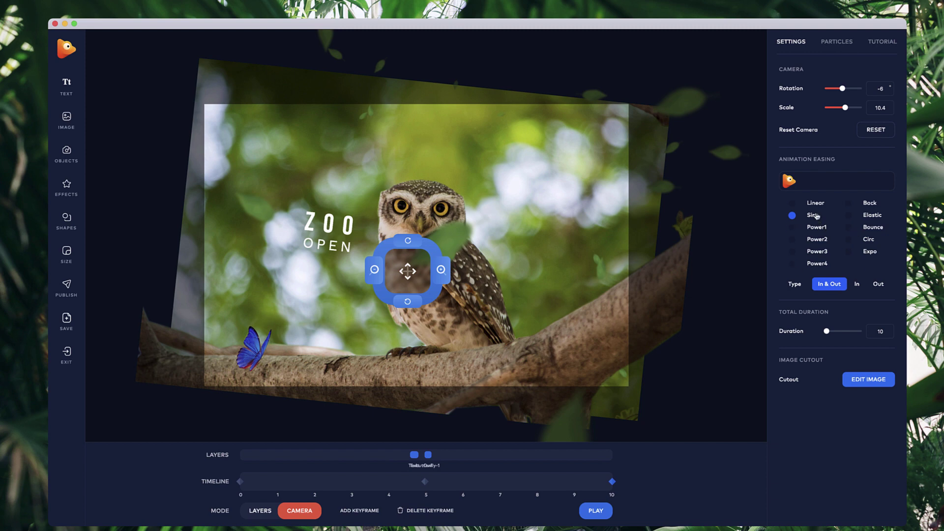
pyautogui.click(821, 239)
pyautogui.click(817, 264)
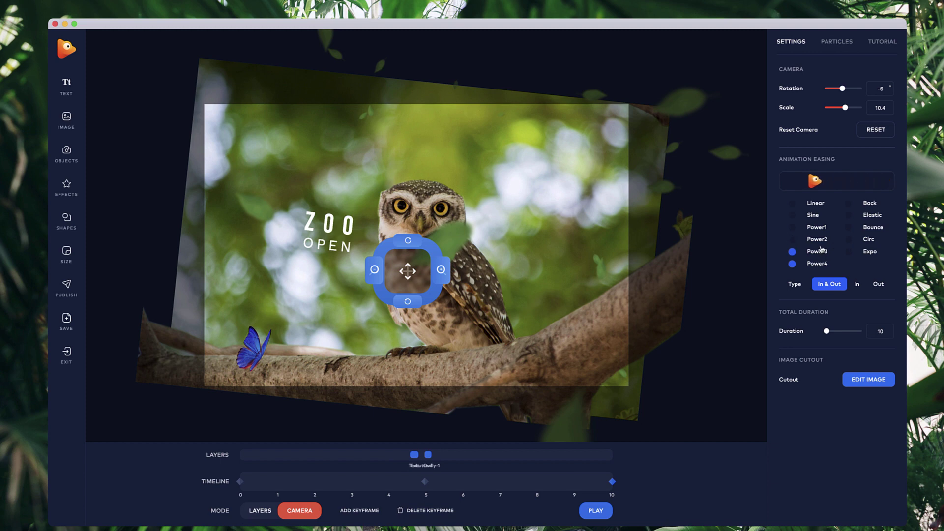
pyautogui.click(874, 228)
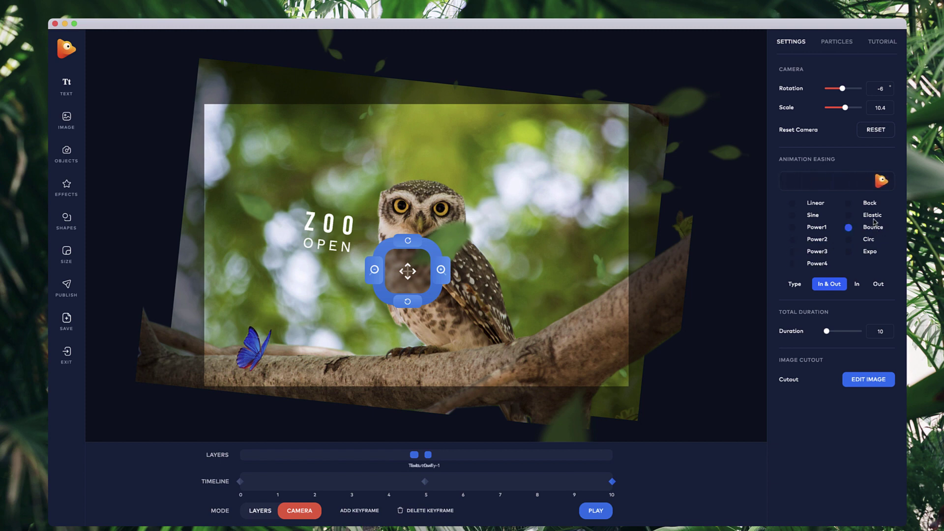
pyautogui.click(873, 219)
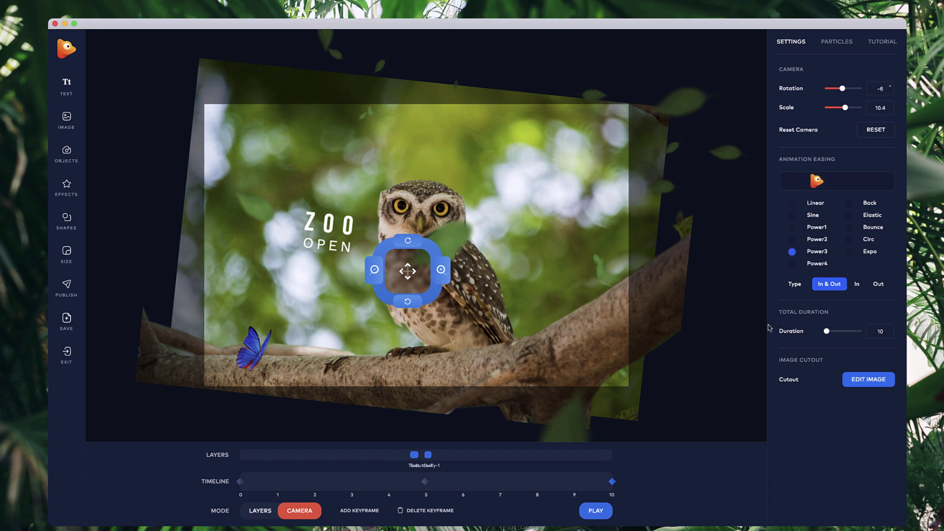
# - Check the easing of the 5-second keyframe and play the full 10-second animation
pyautogui.click(426, 481)
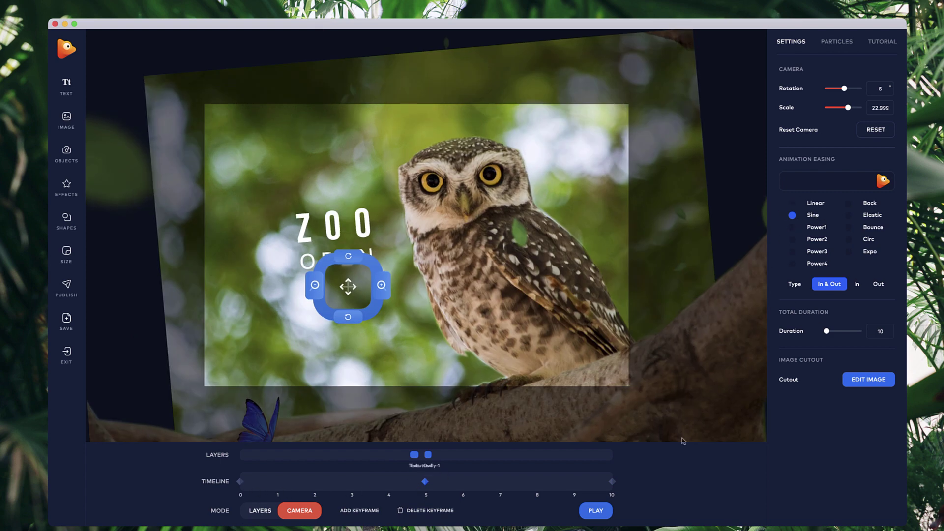
pyautogui.click(606, 511)
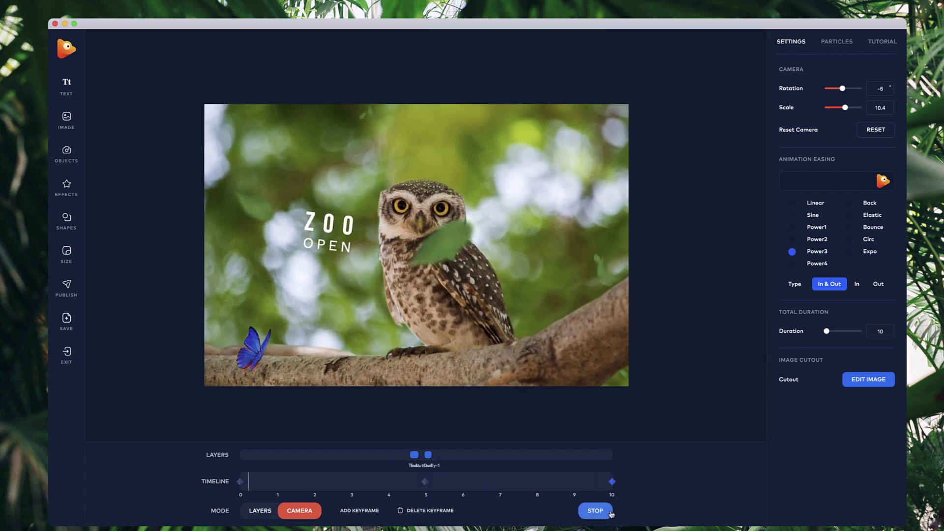
pyautogui.click(609, 513)
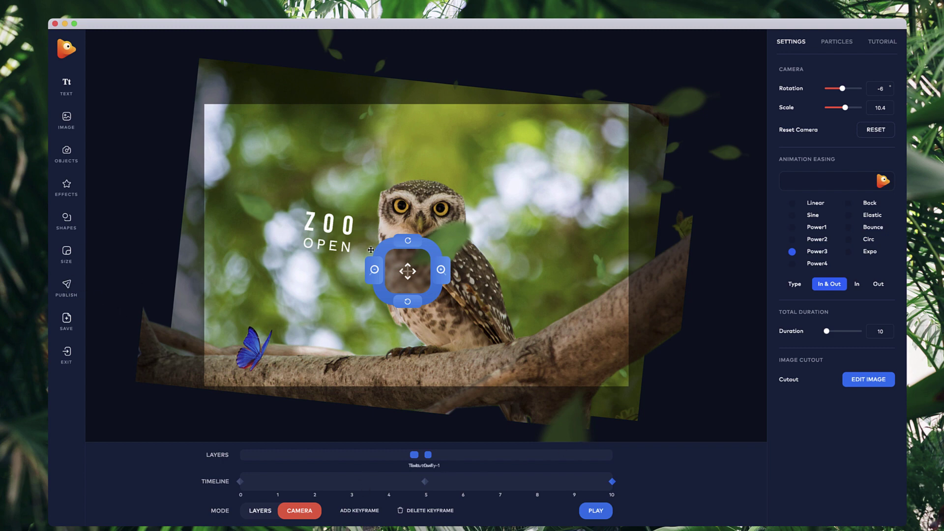
# - Open the publishing options for the finished animation
pyautogui.click(69, 287)
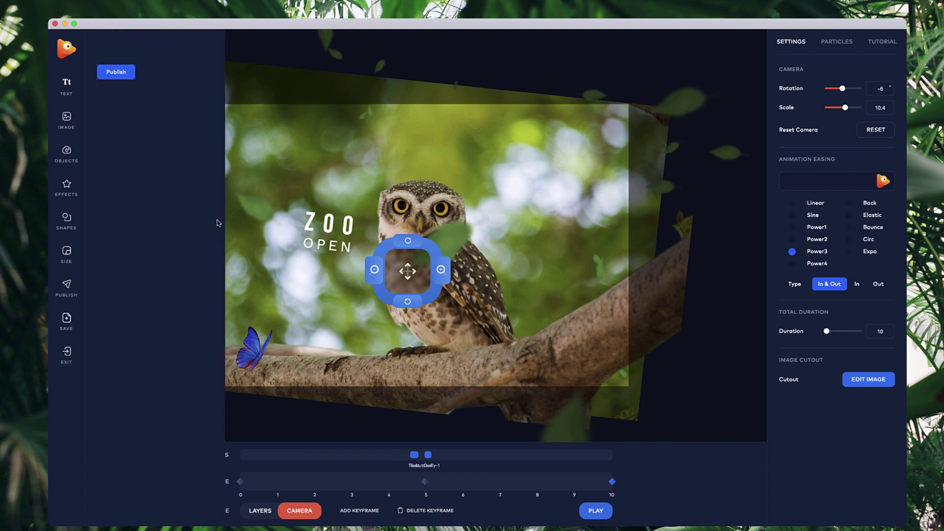